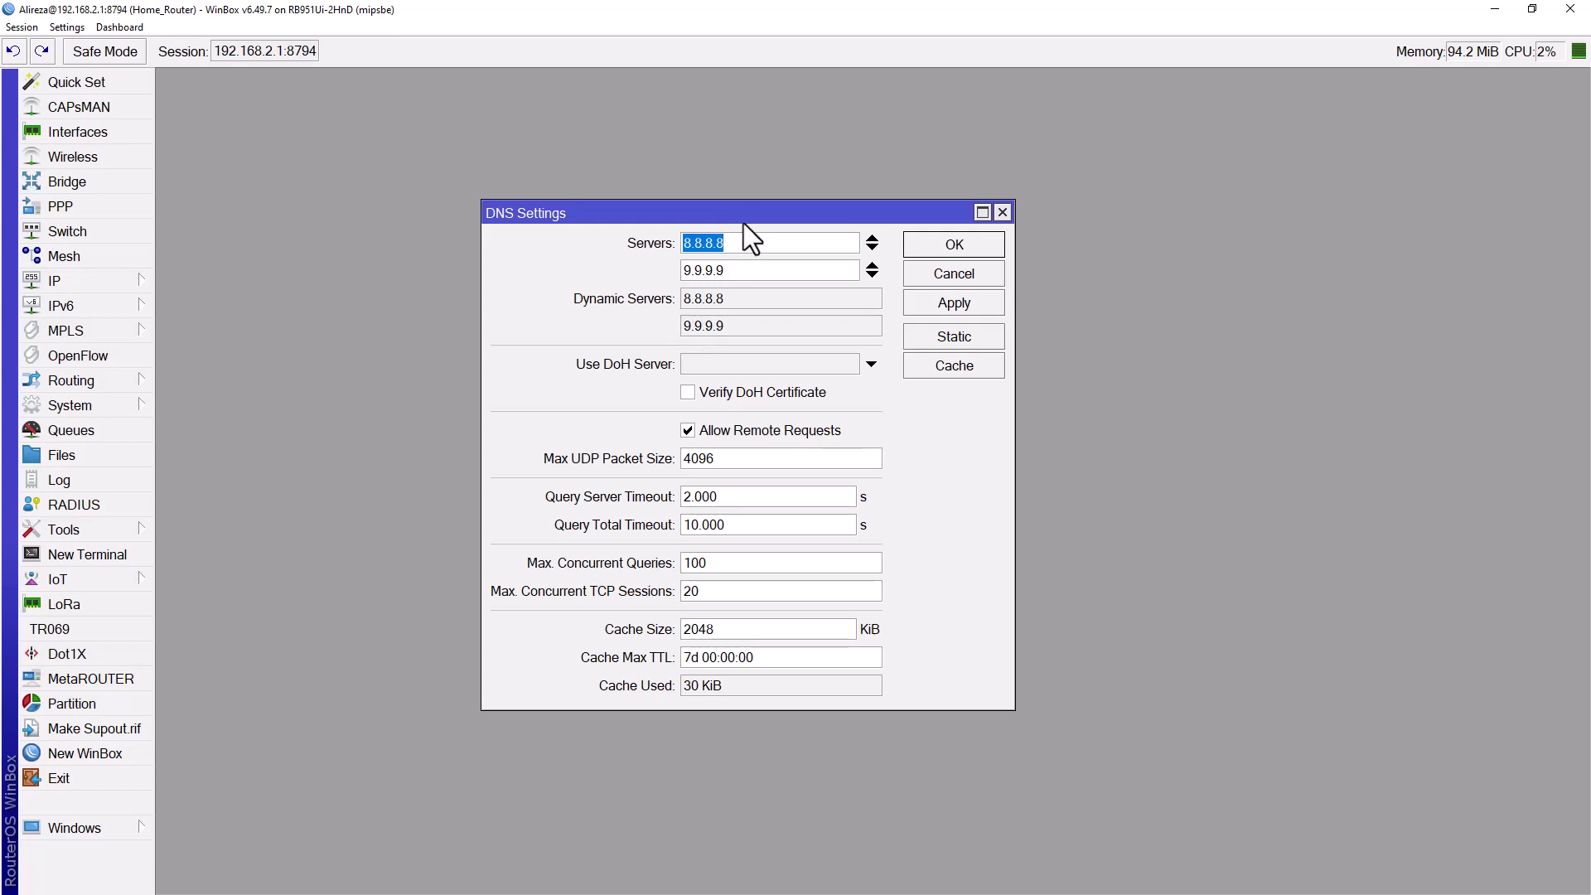
# Close the DNS settings without changes and start a new firewall NAT rule on the dstnat chain
pyautogui.click(772, 239)
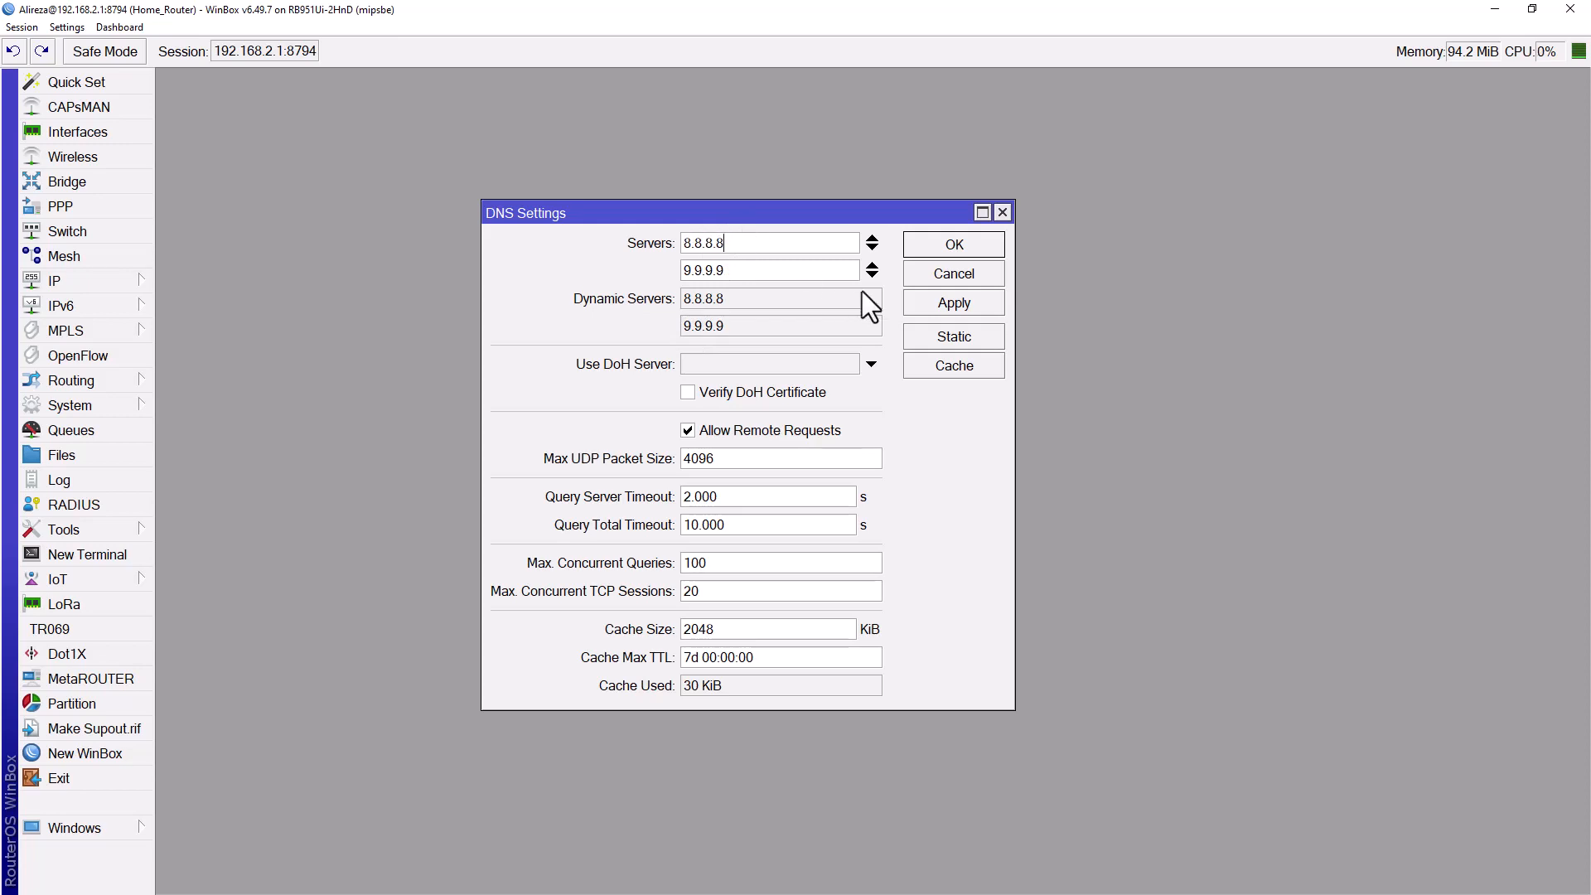
pyautogui.click(937, 278)
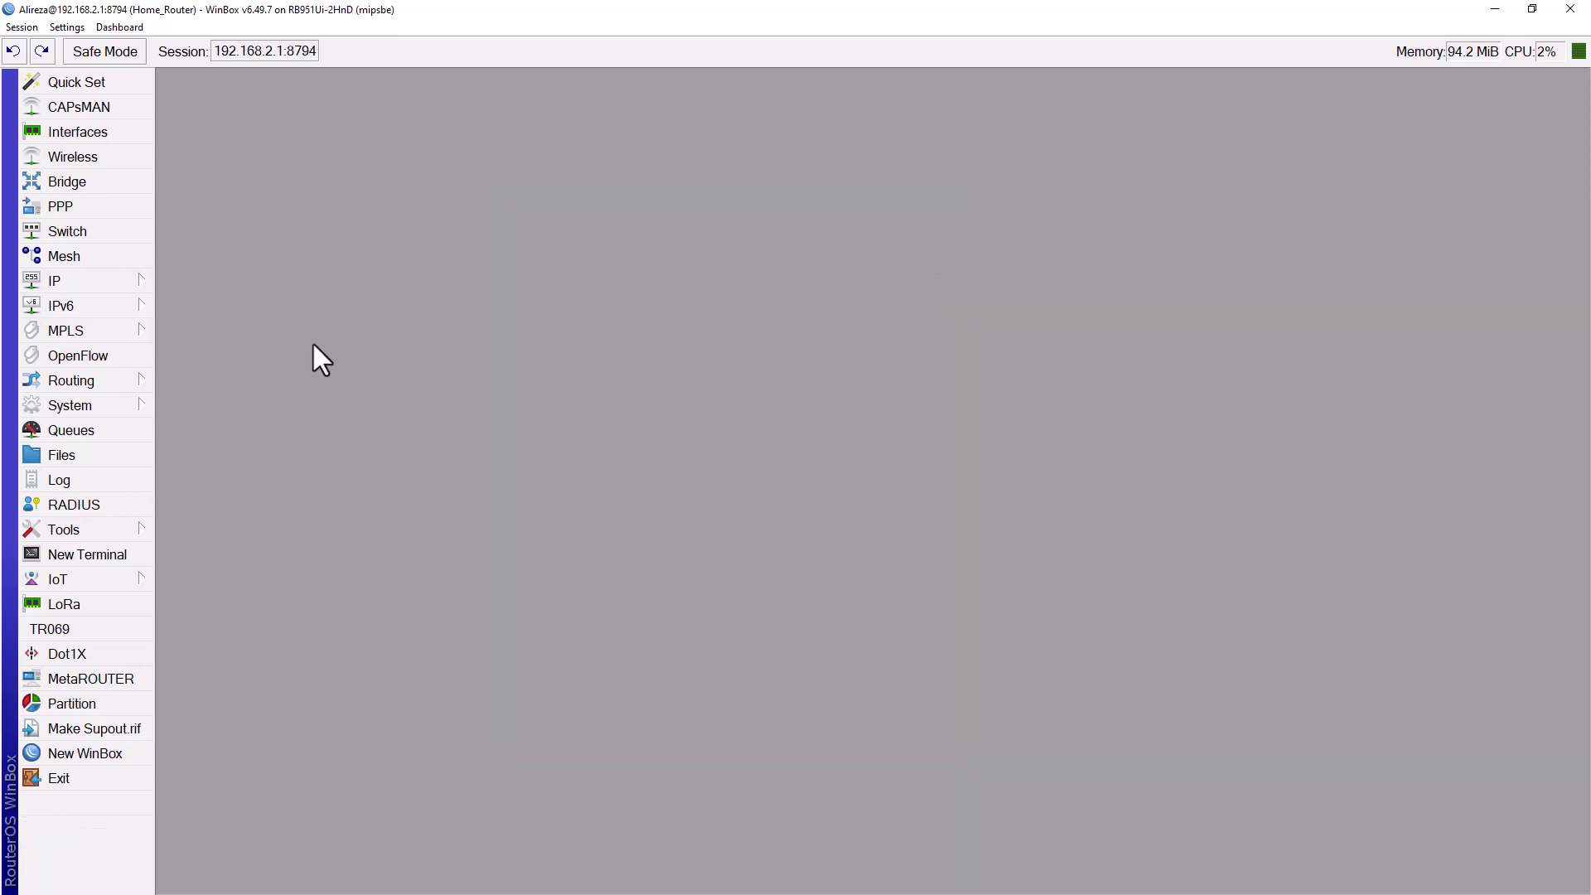
pyautogui.click(102, 284)
pyautogui.click(216, 455)
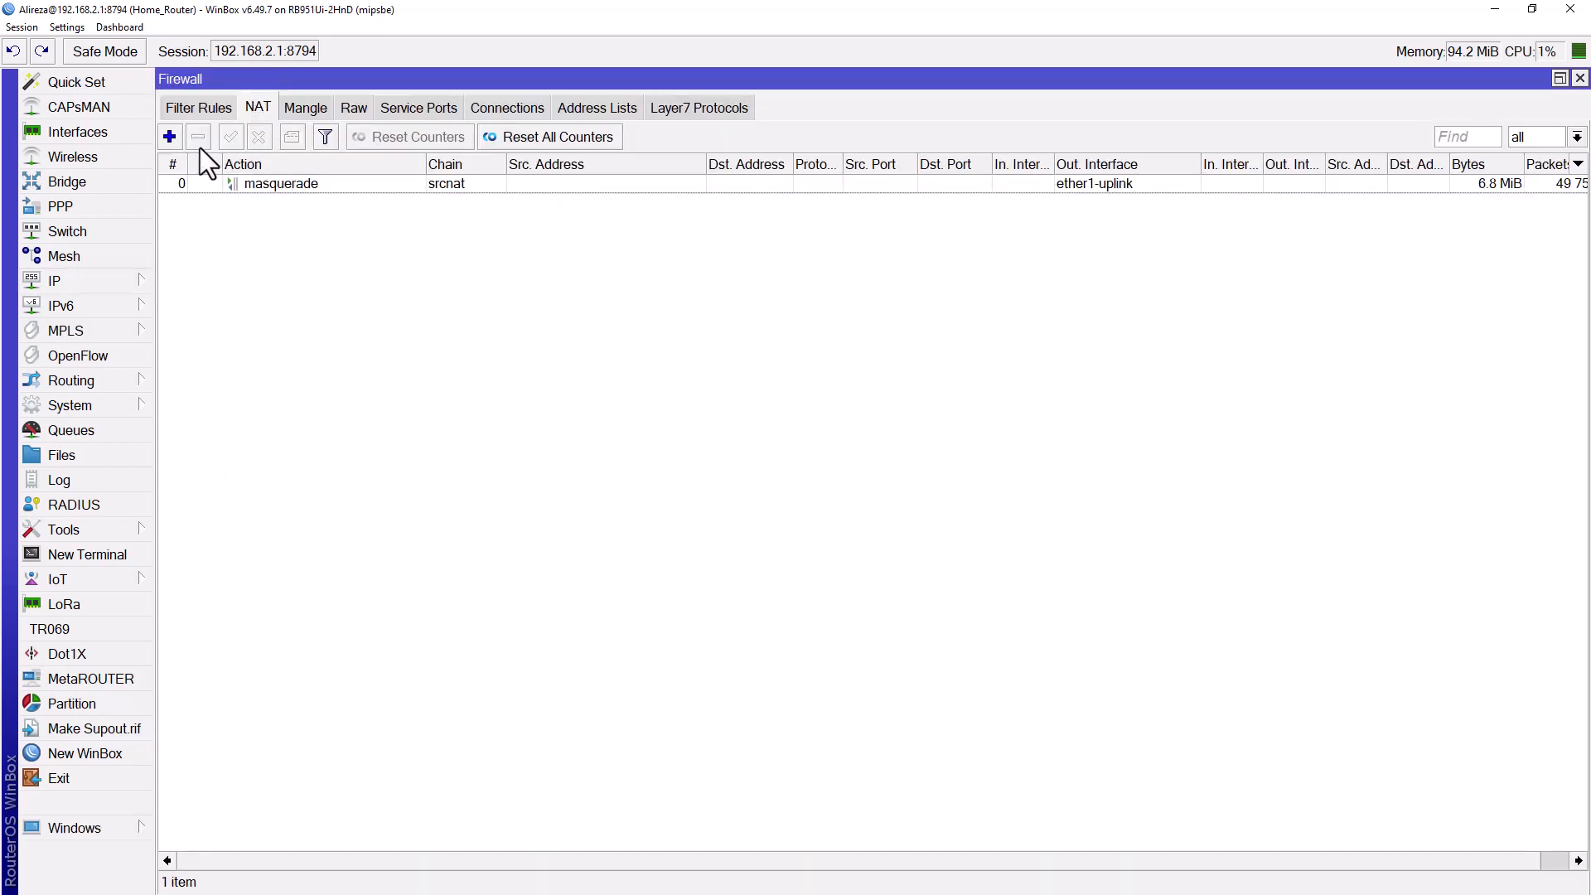
pyautogui.click(170, 137)
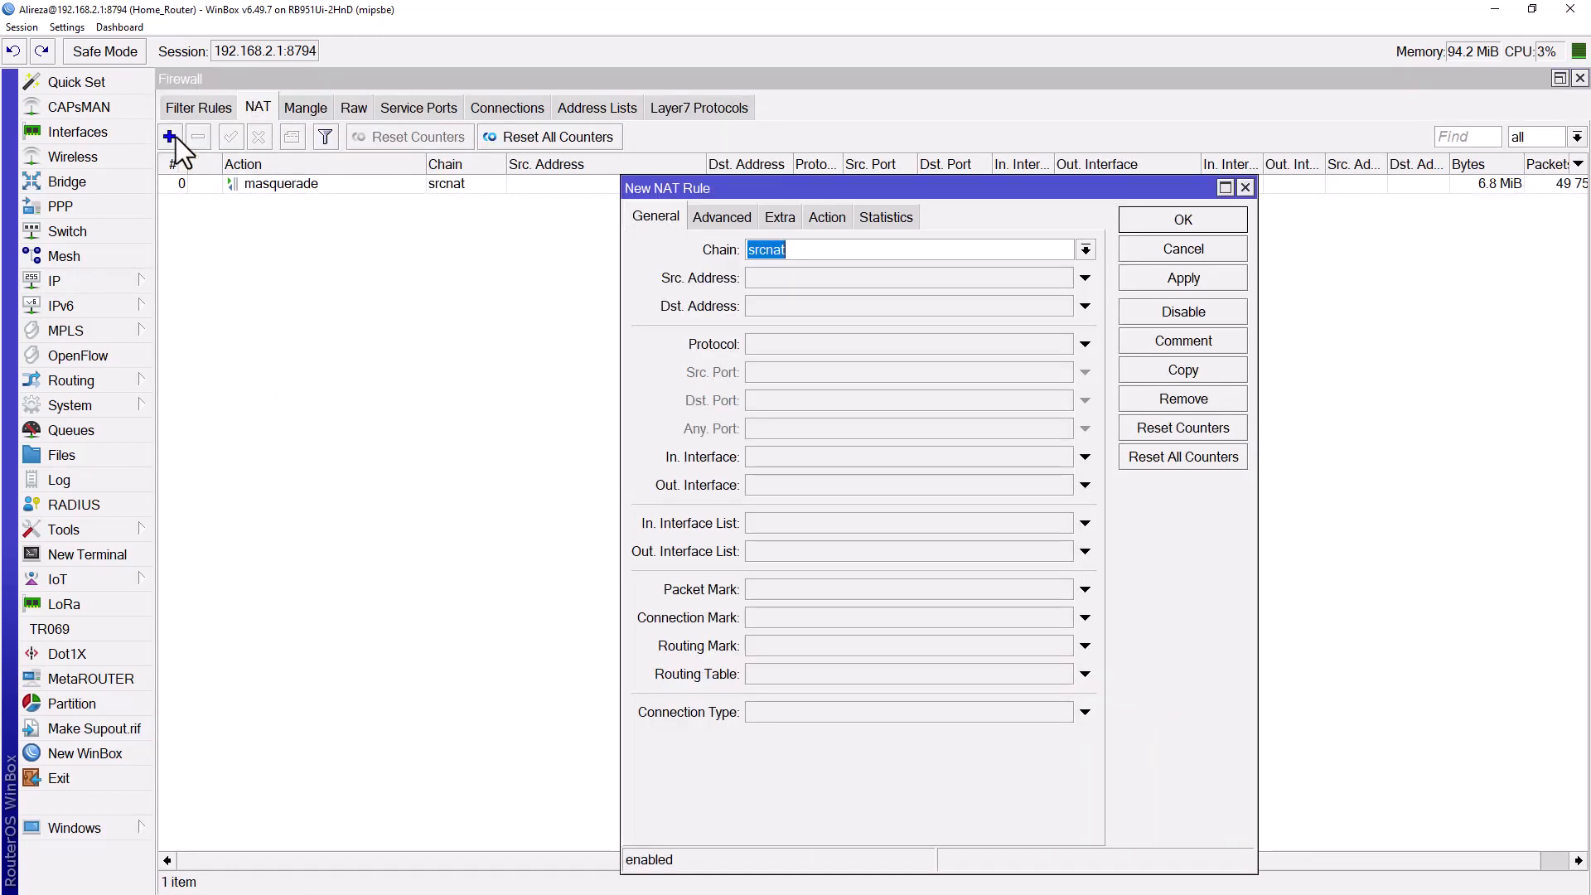
pyautogui.click(1085, 251)
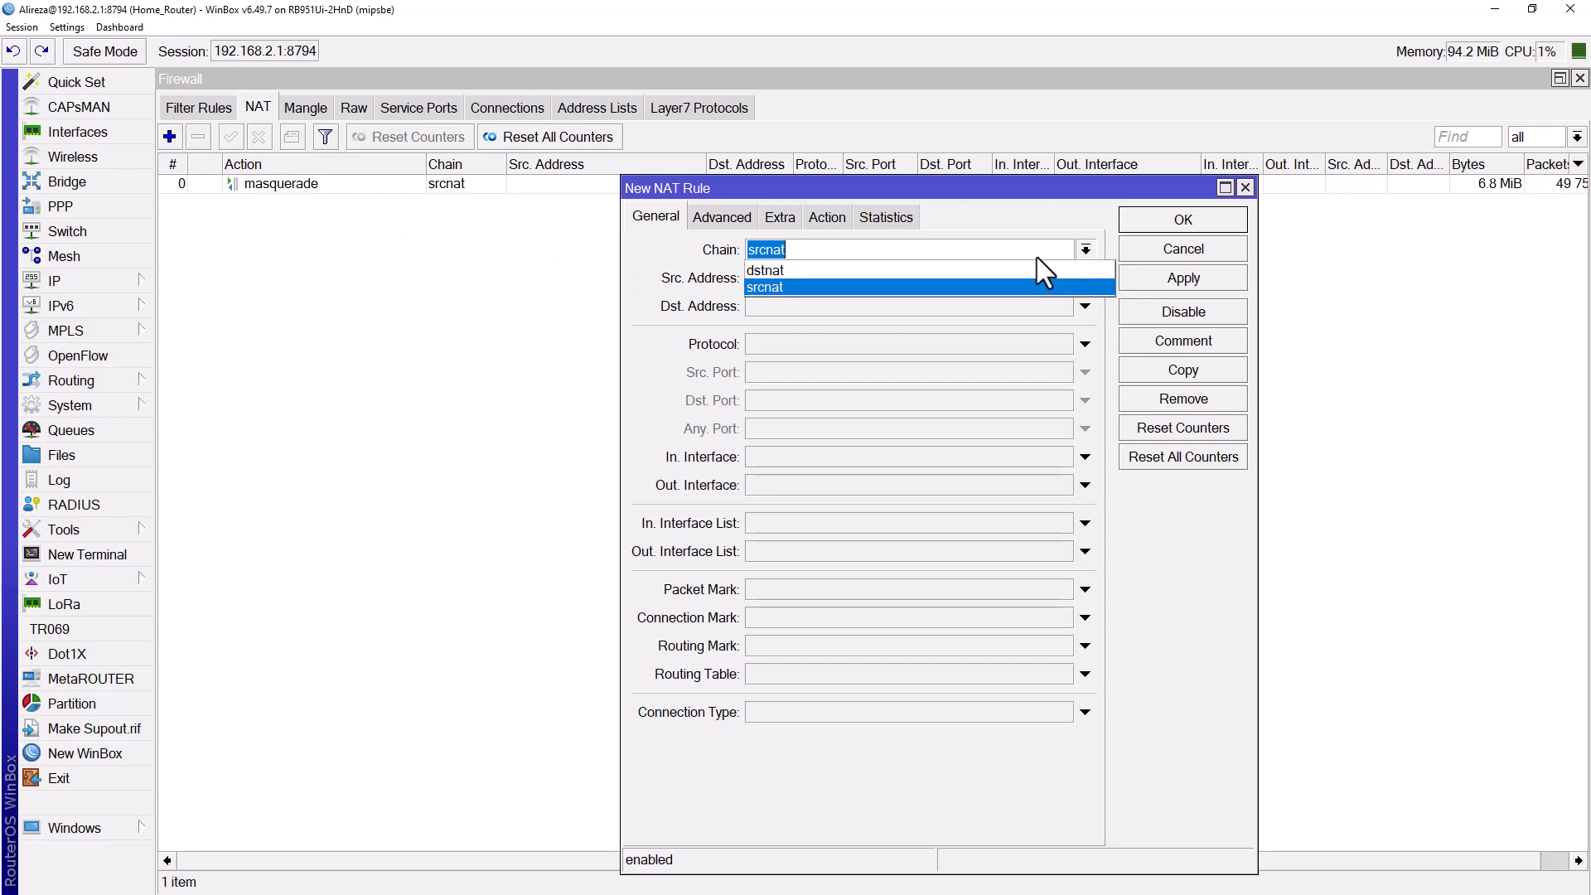
pyautogui.click(1007, 263)
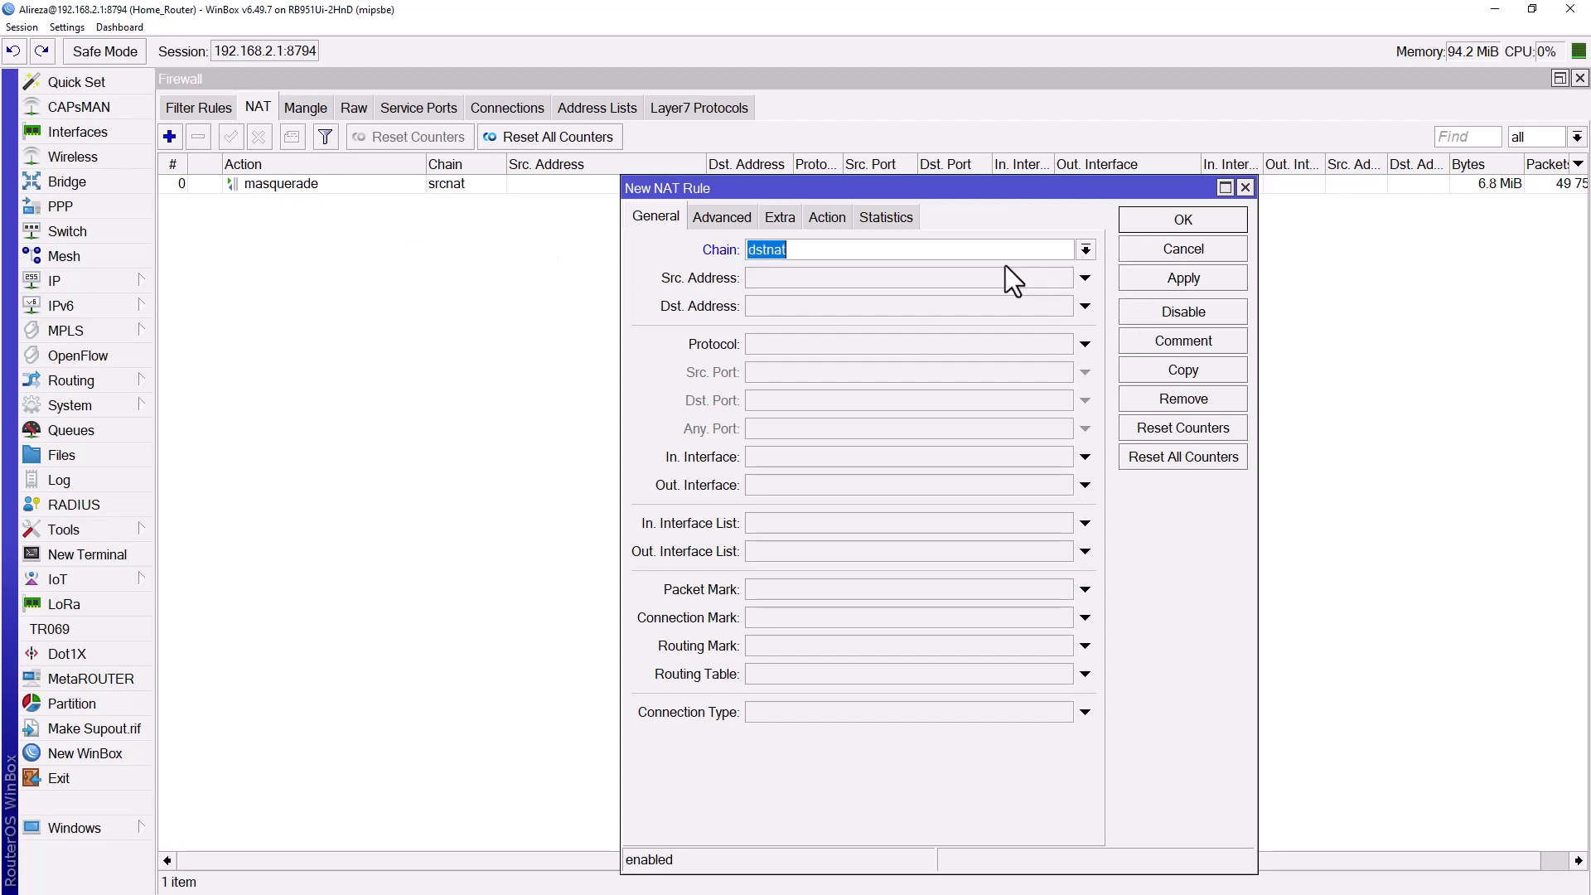
# Make the new NAT rule match protocol udp, destination port 53 and incoming interface ether2-pc
pyautogui.click(834, 350)
pyautogui.click(1063, 345)
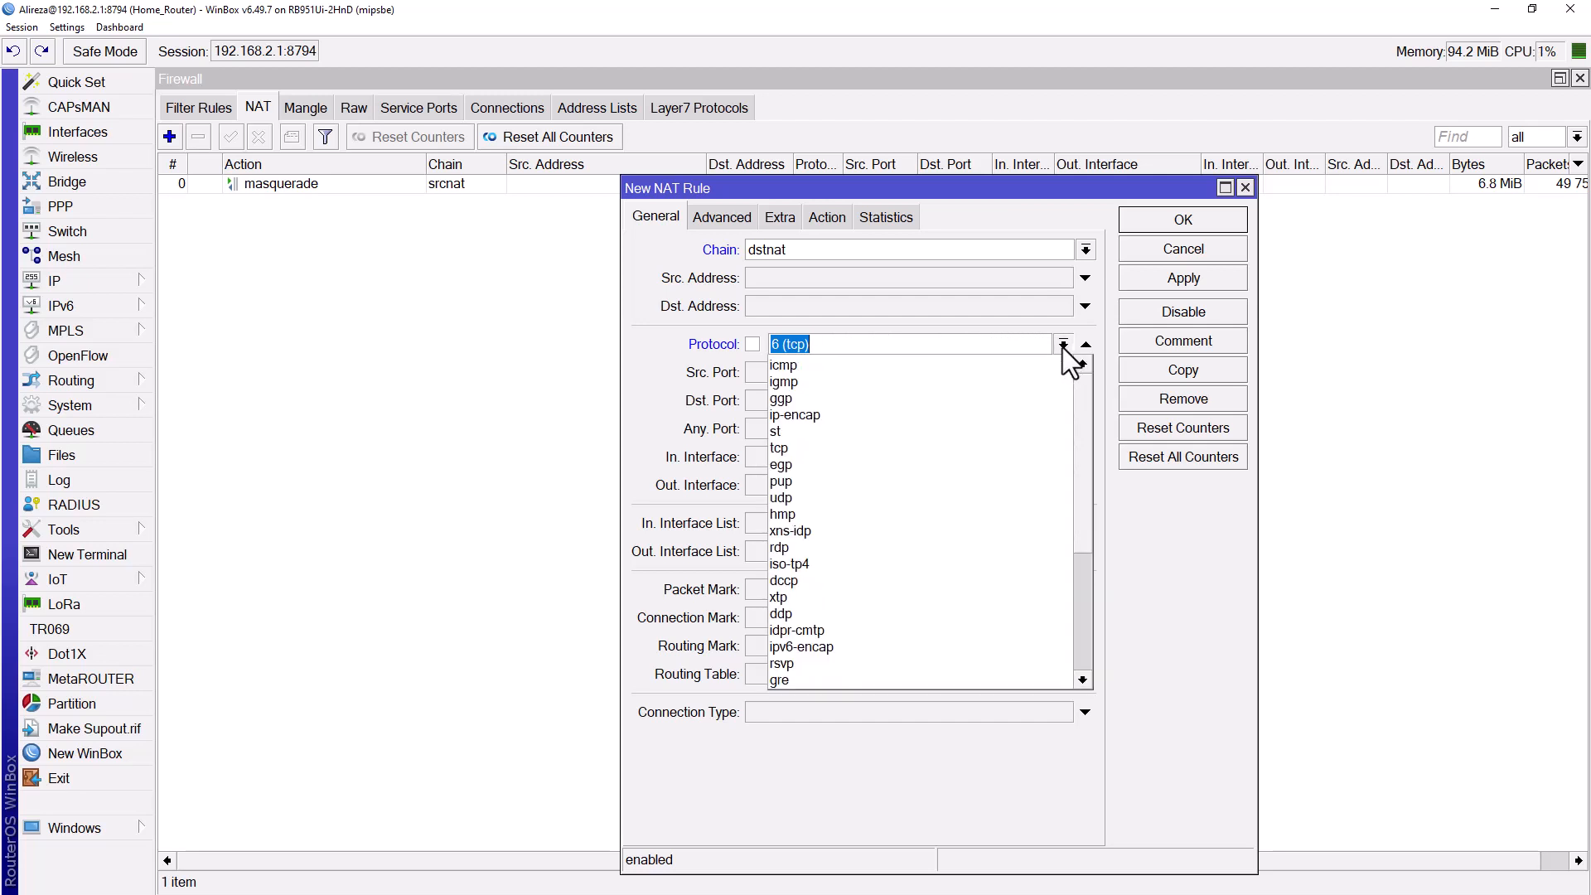
pyautogui.click(851, 498)
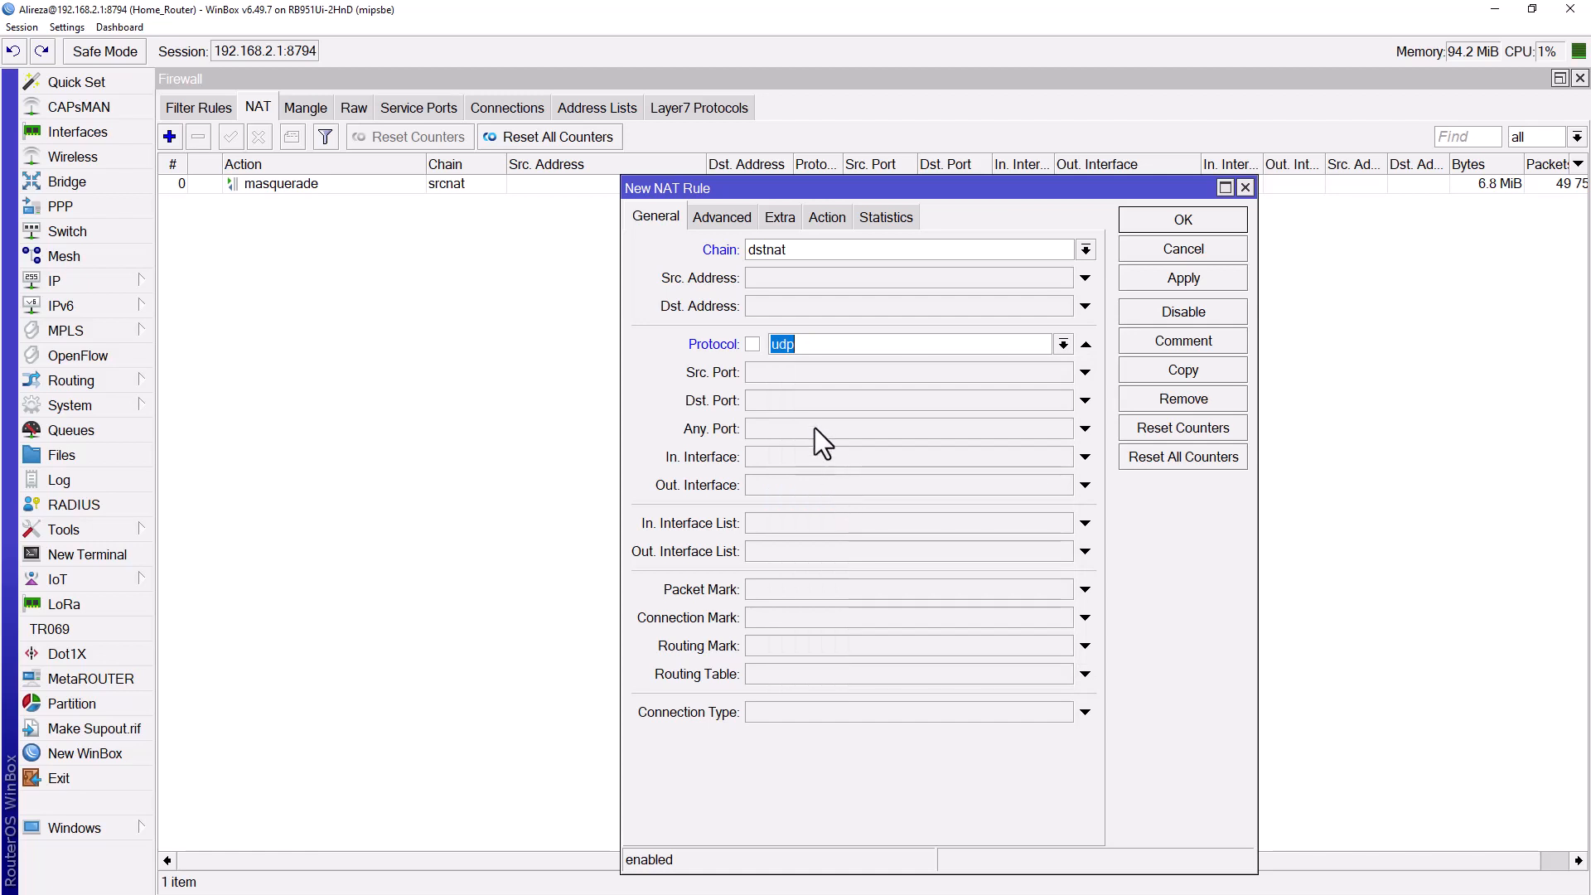
pyautogui.click(807, 406)
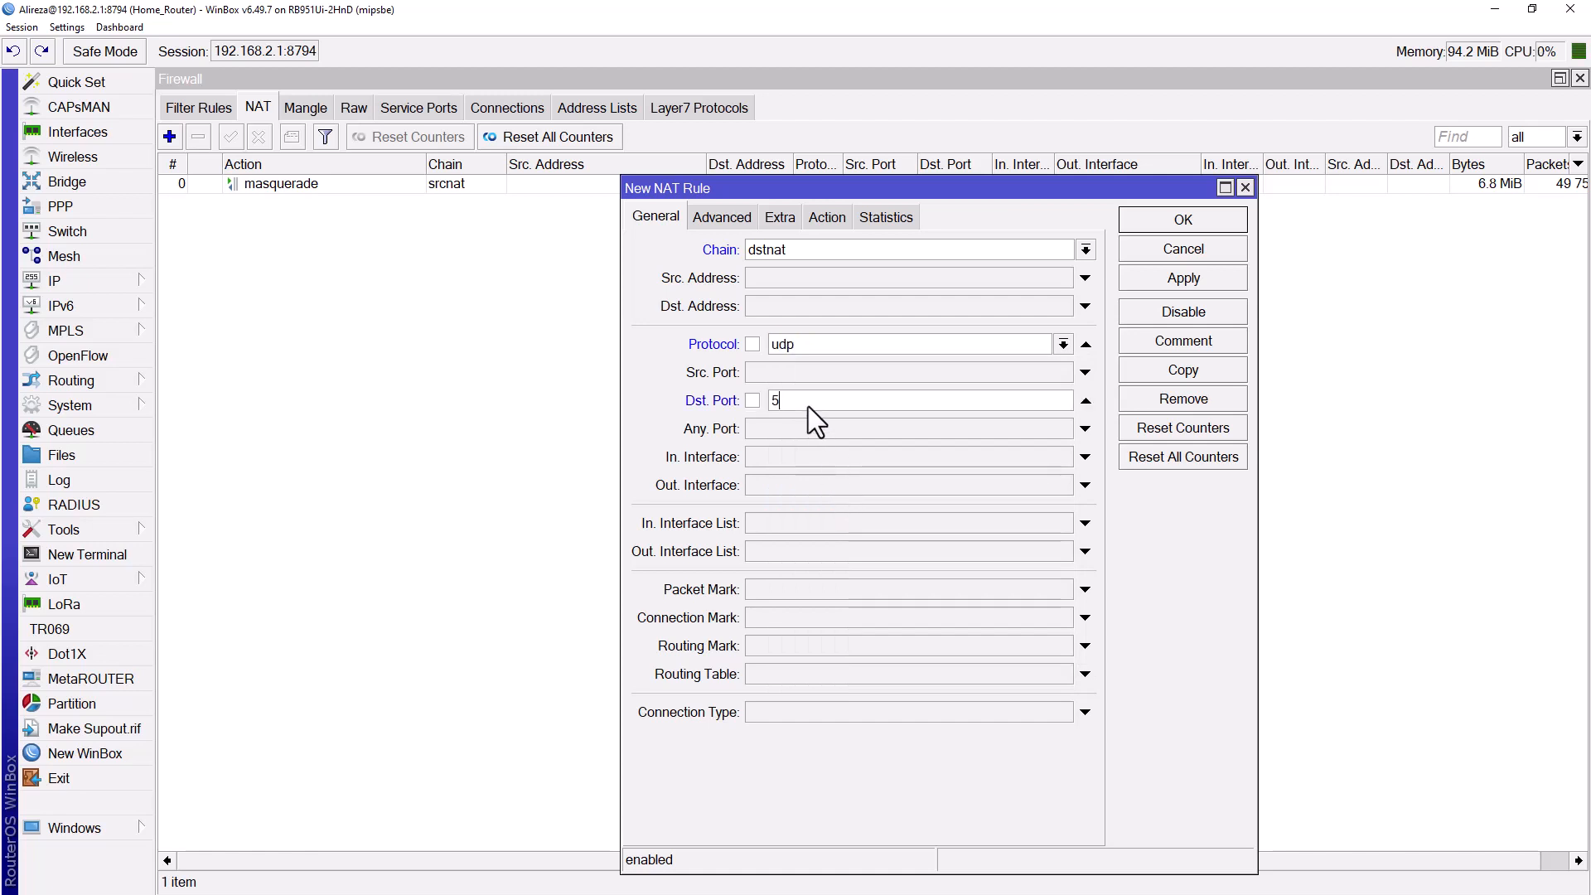
pyautogui.click(817, 456)
pyautogui.click(1062, 457)
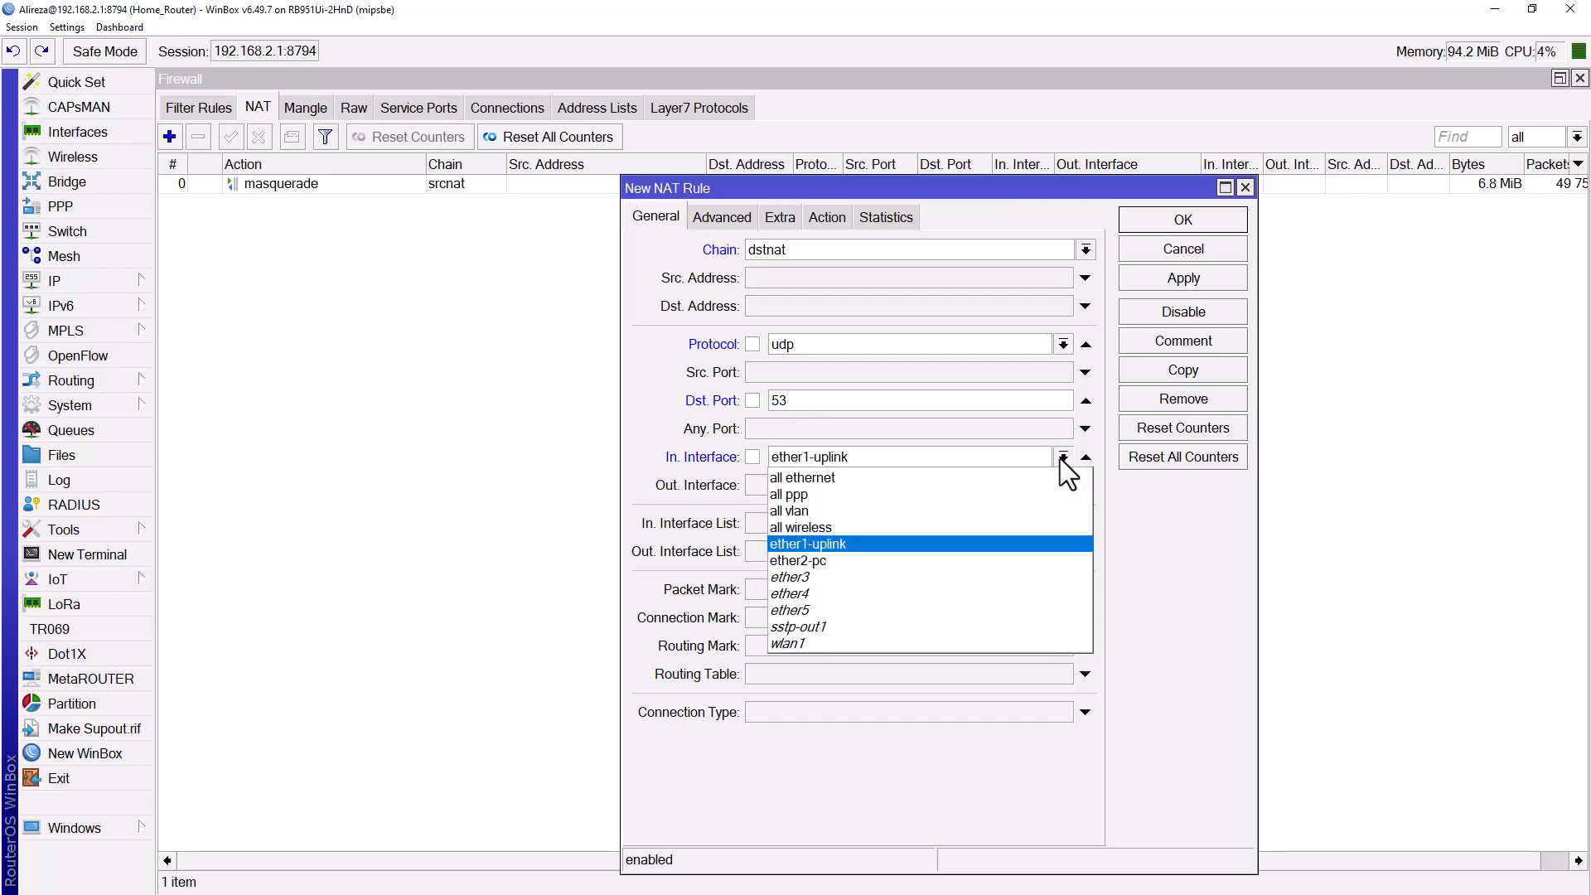
pyautogui.click(834, 564)
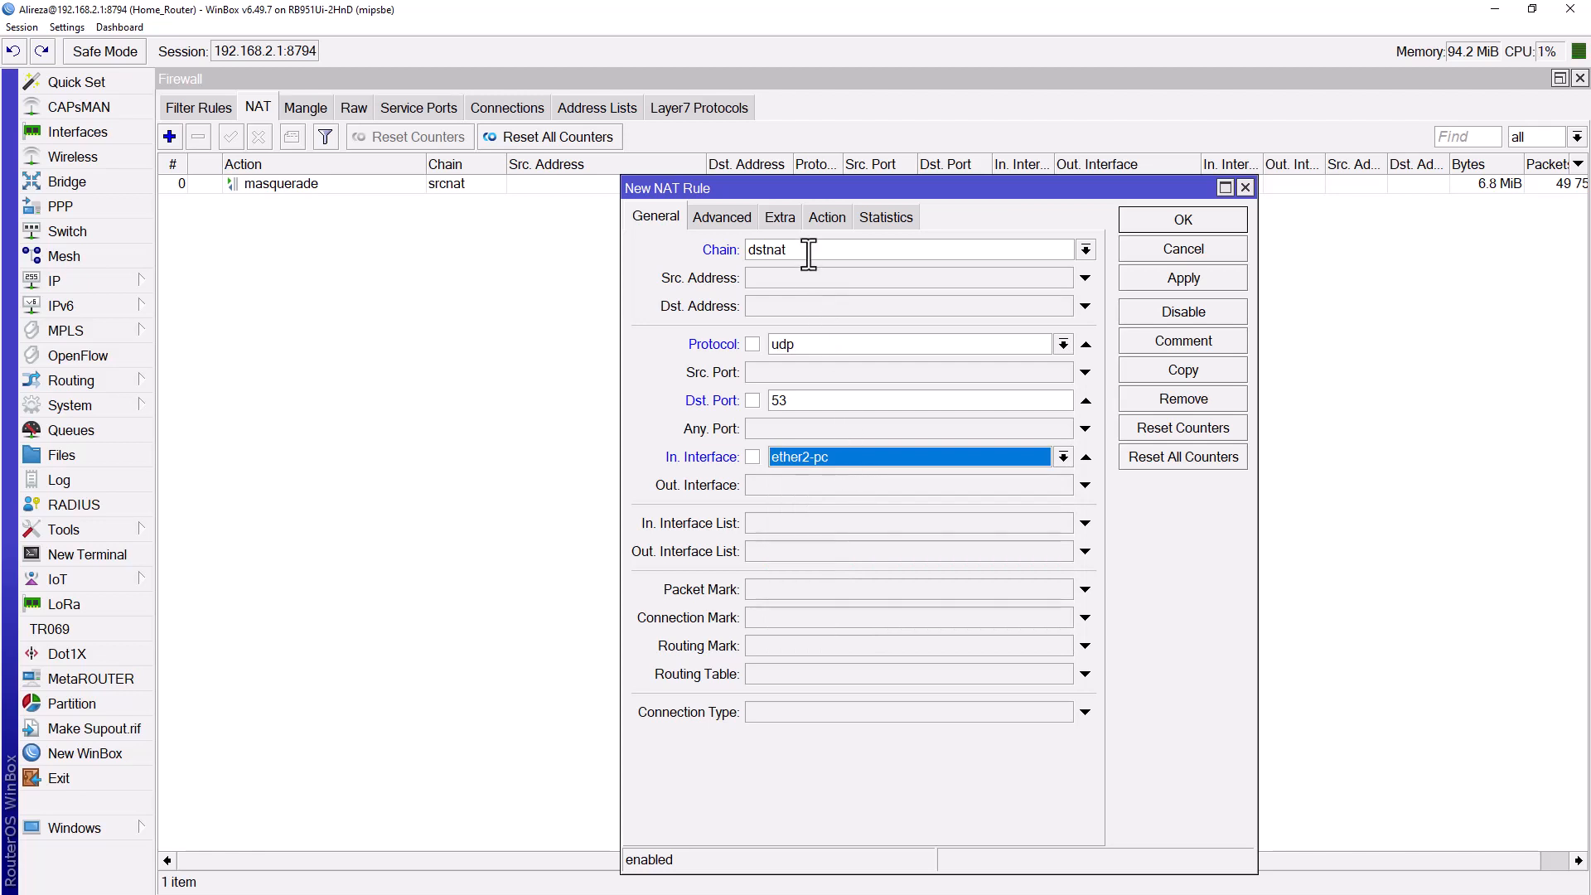
pyautogui.click(819, 342)
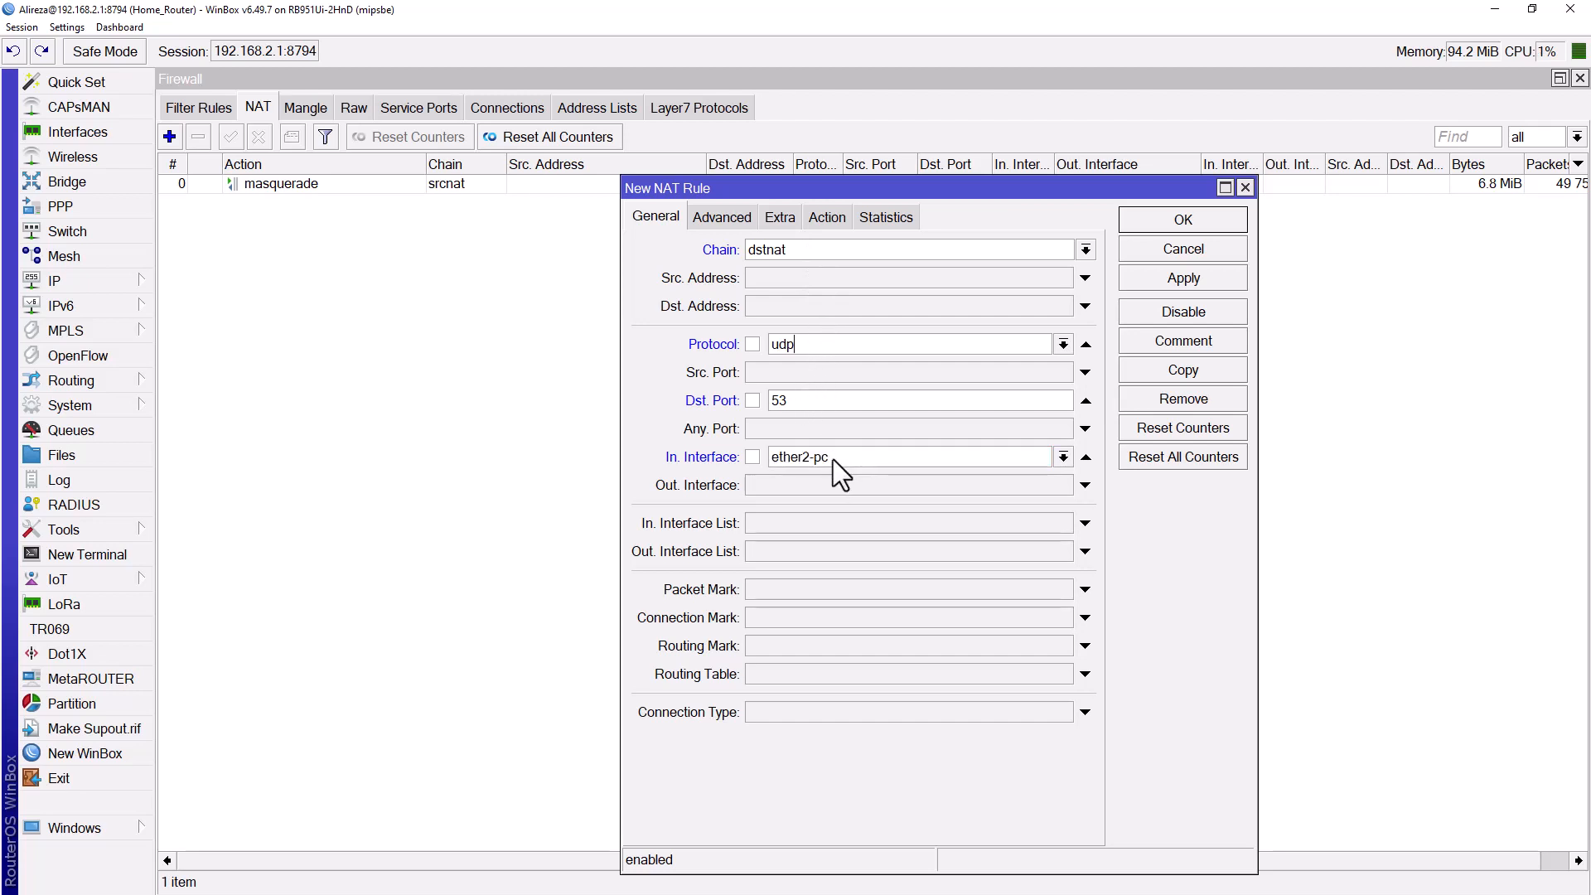
# Set the NAT rule's action to redirect and save the rule
pyautogui.click(827, 217)
pyautogui.click(819, 246)
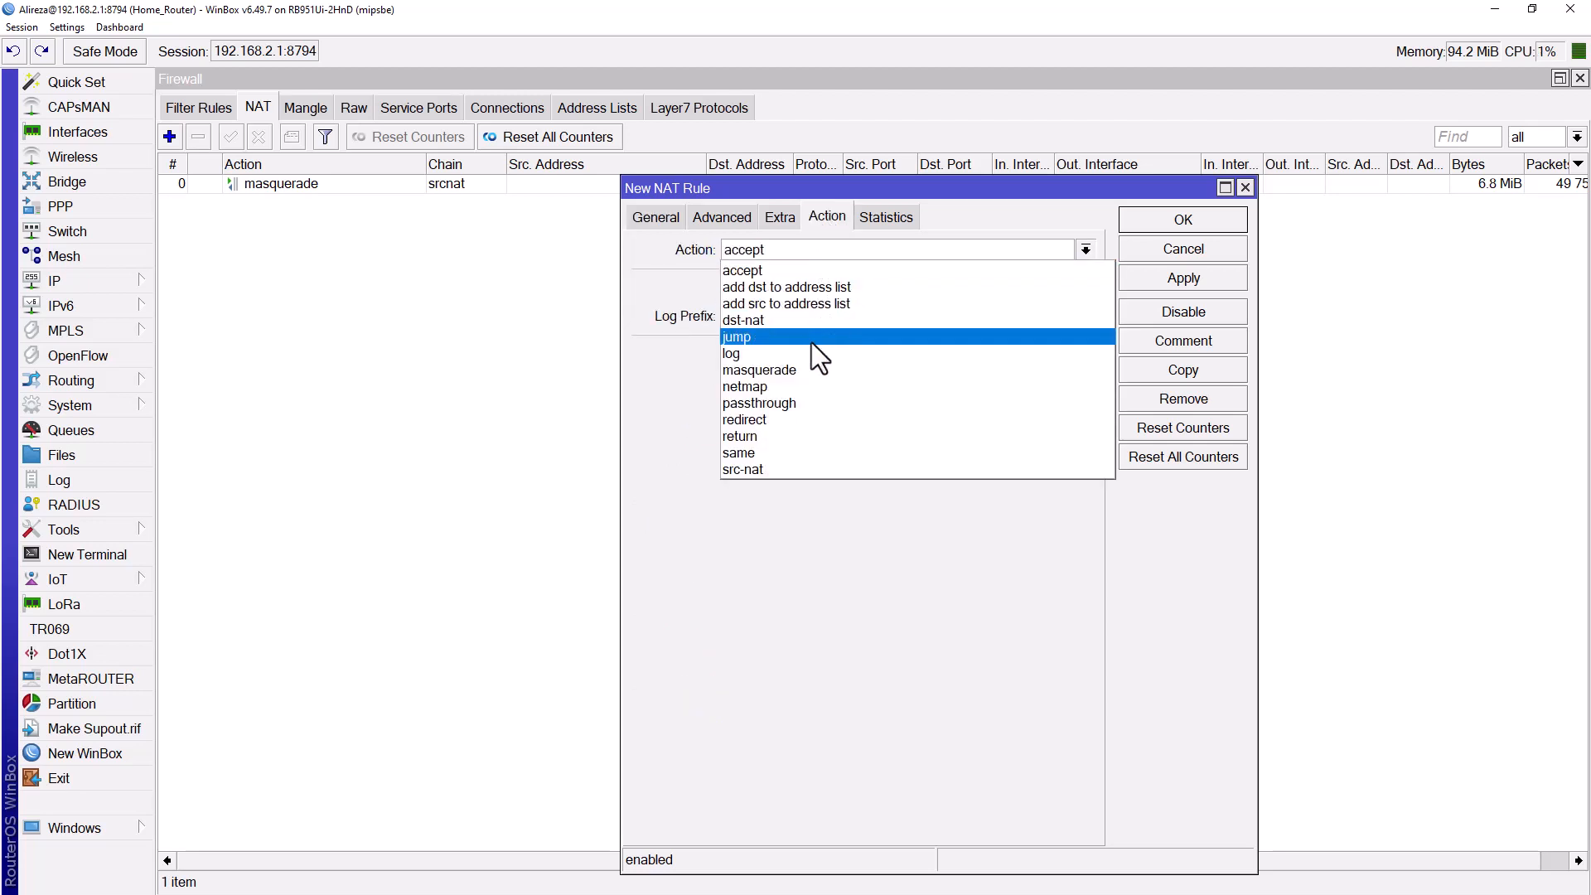
pyautogui.click(787, 419)
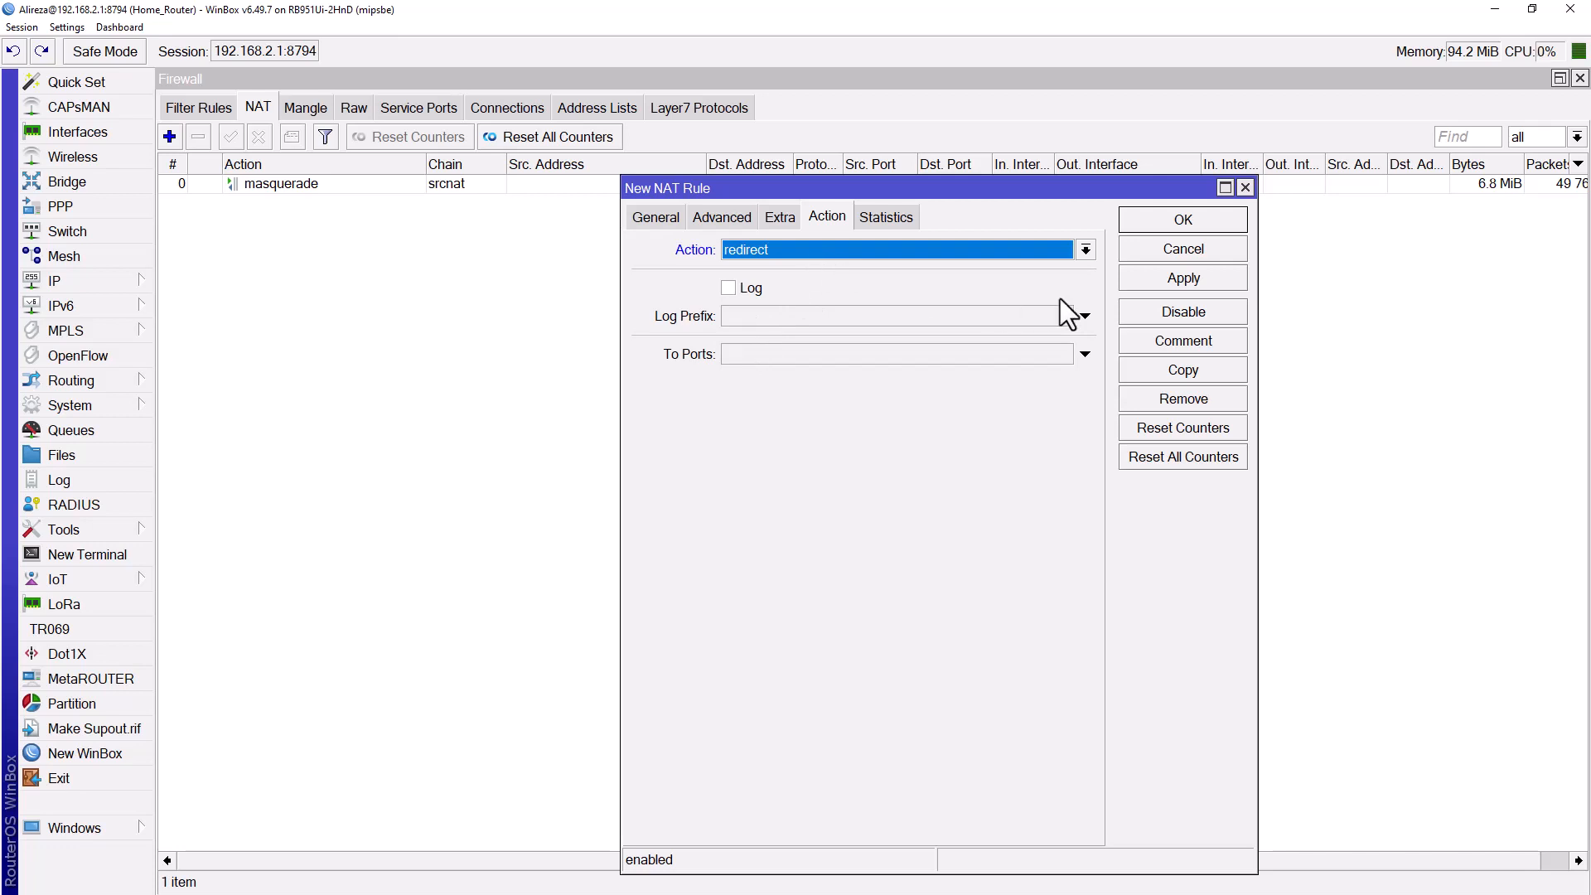
pyautogui.click(1183, 221)
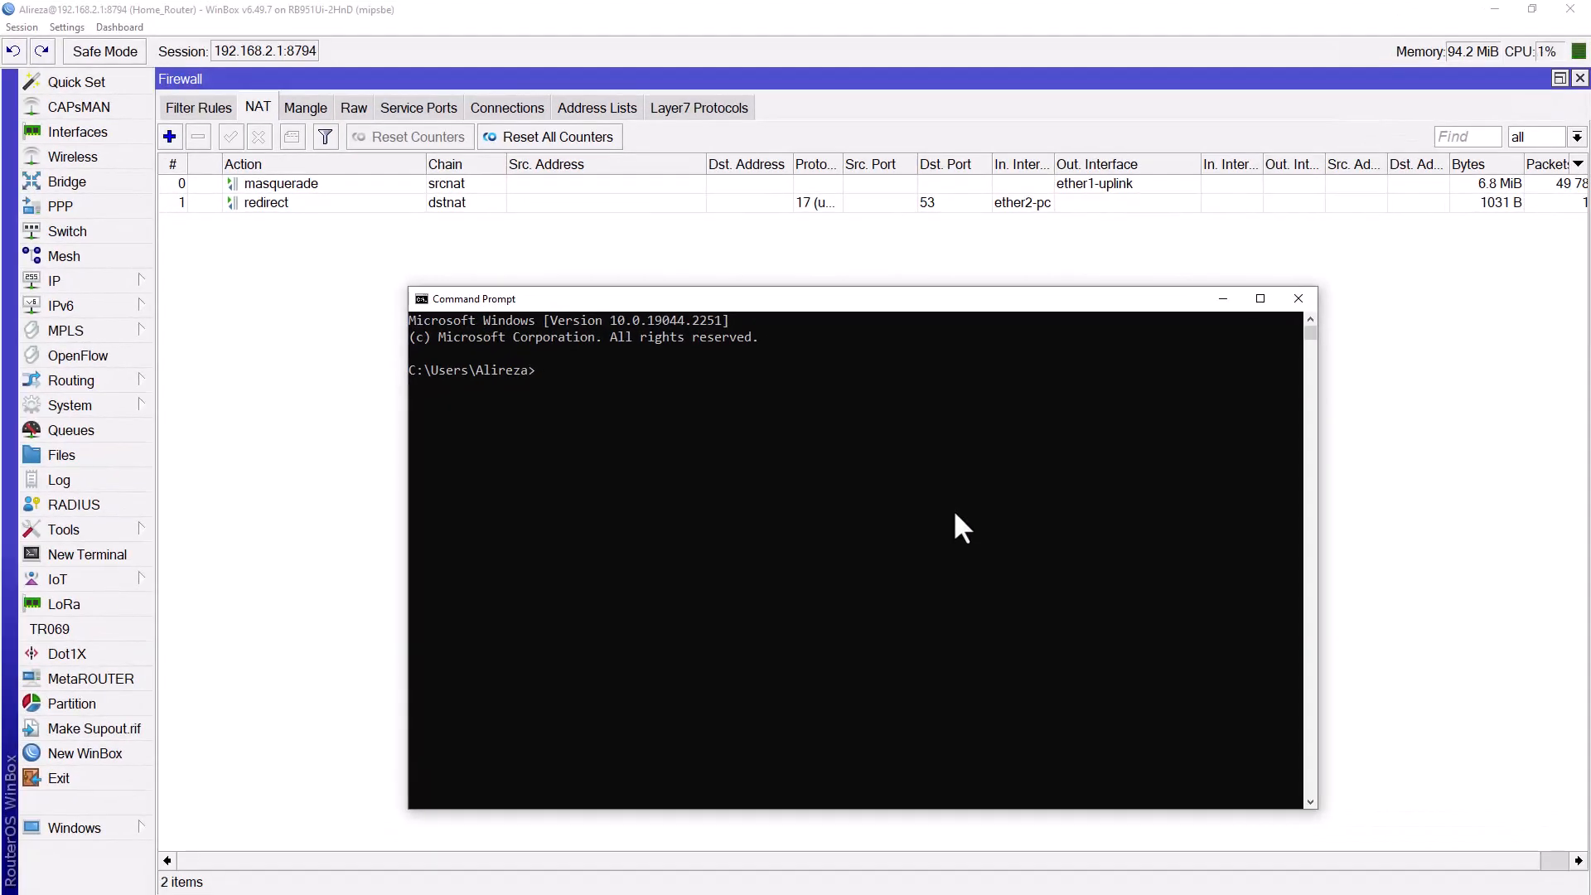
# Switch to Command Prompt, start nslookup and check the default DNS server's address
pyautogui.write('slookup')
pyautogui.press('Return')
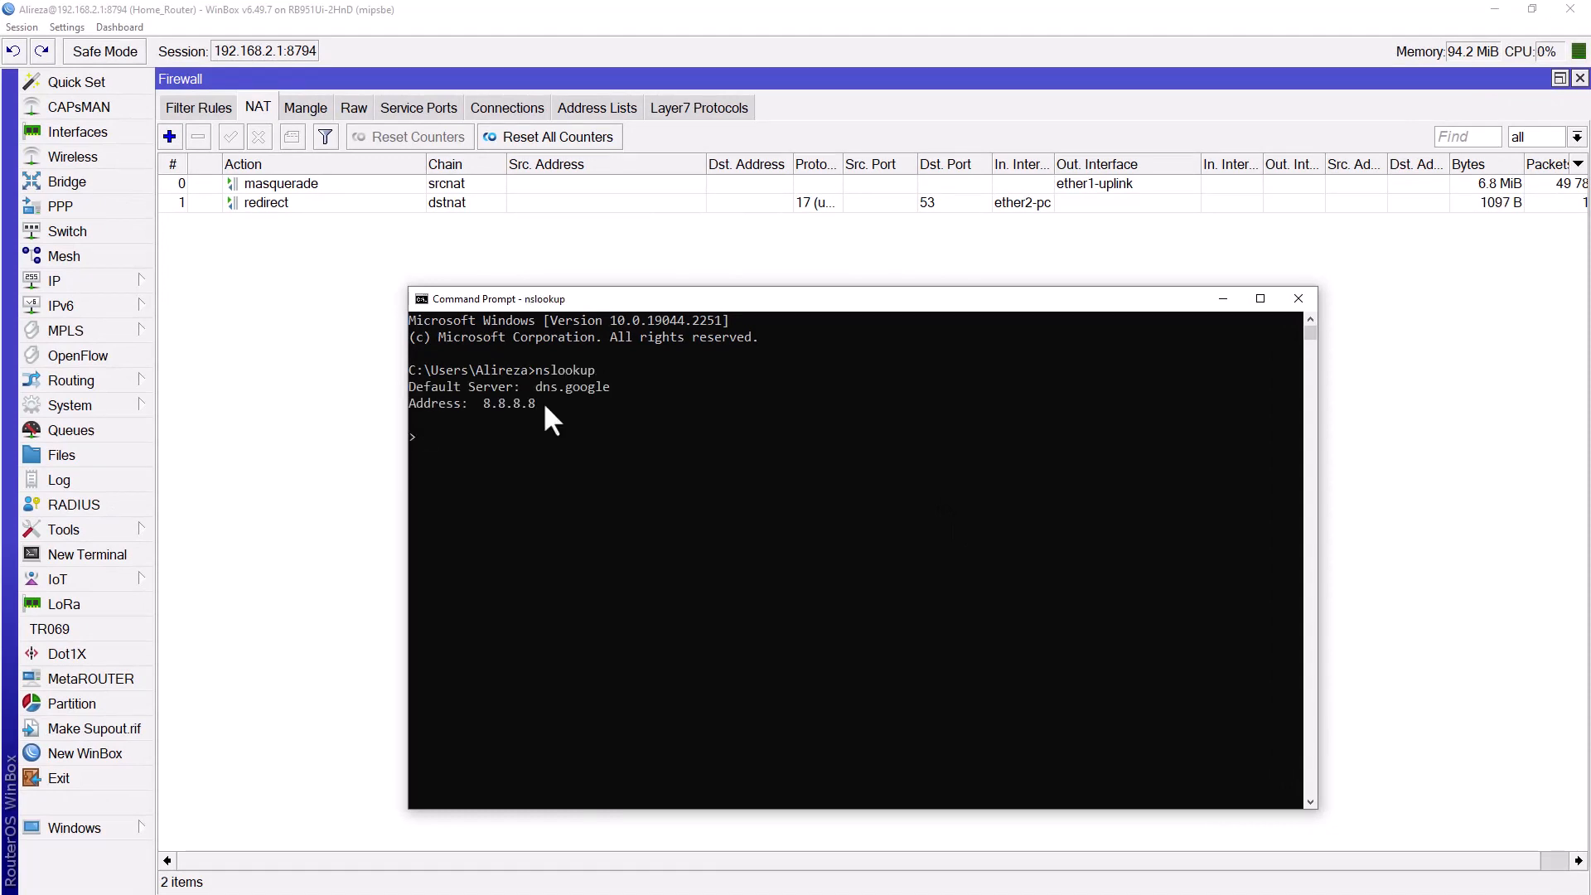
pyautogui.moveTo(544, 401); pyautogui.dragTo(502, 400)
# Look up google.com in nslookup and highlight the returned IPv6 and IPv4 addresses
pyautogui.click(468, 440)
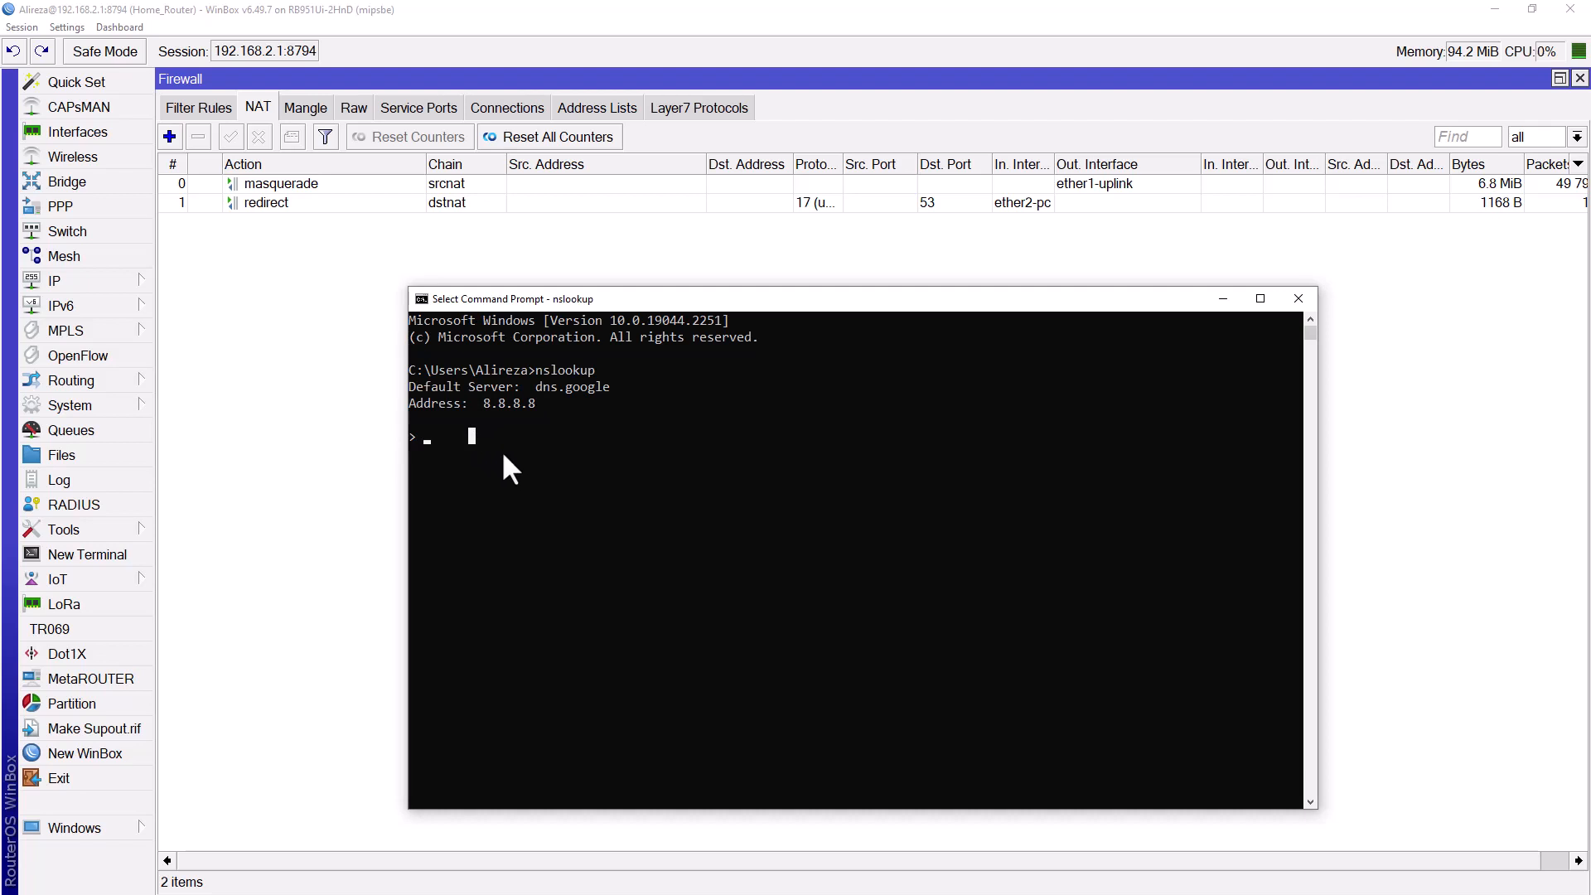
pyautogui.press('Escape')
pyautogui.write('goog')
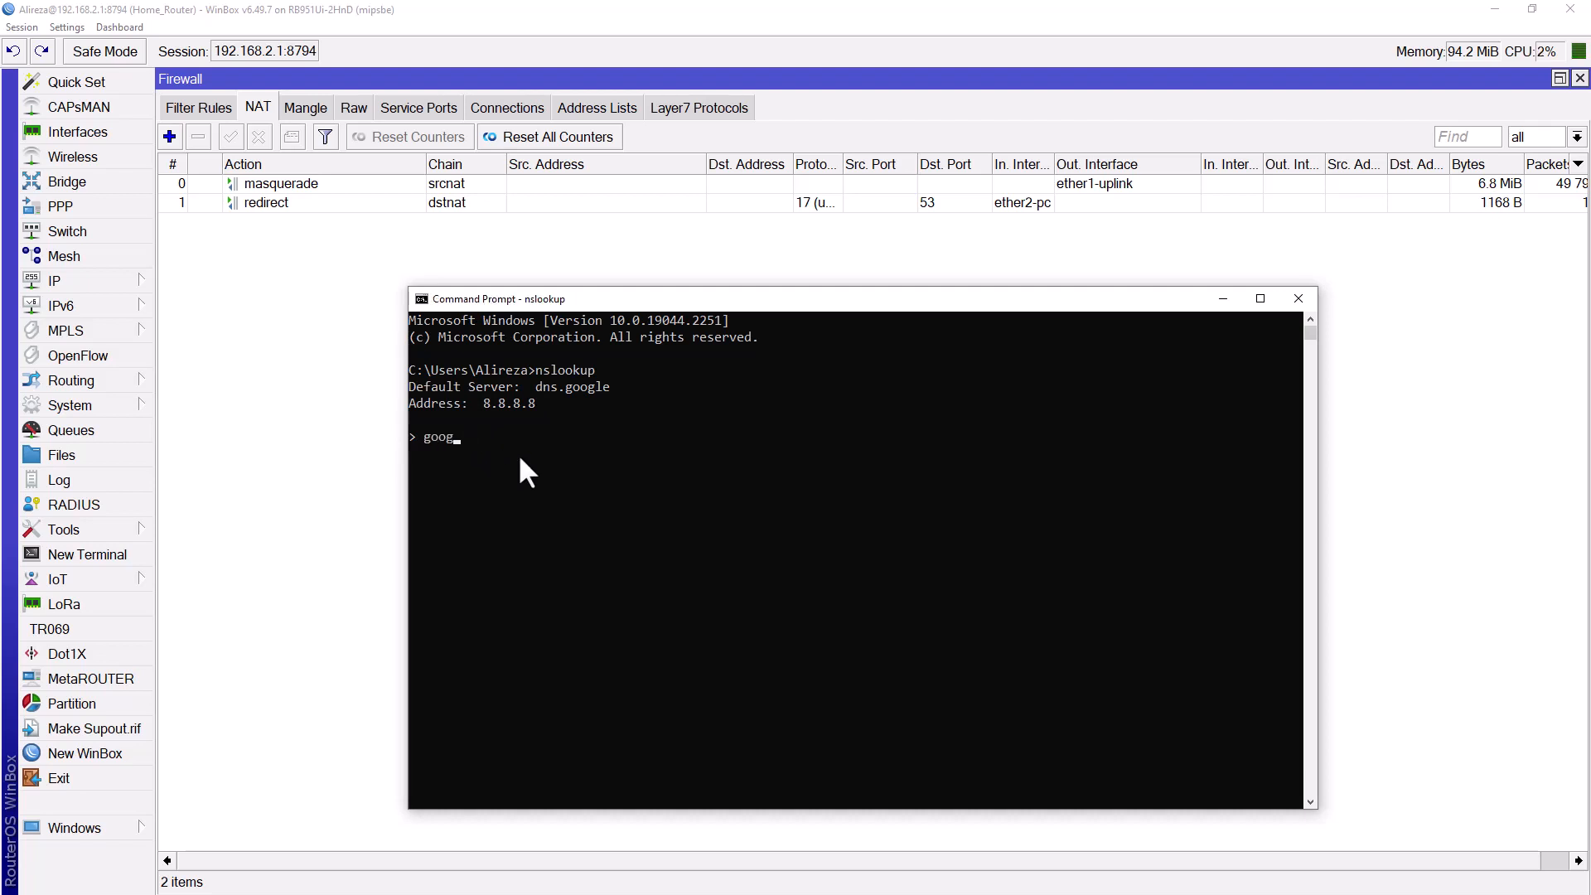
pyautogui.write('le.com')
pyautogui.press('Return')
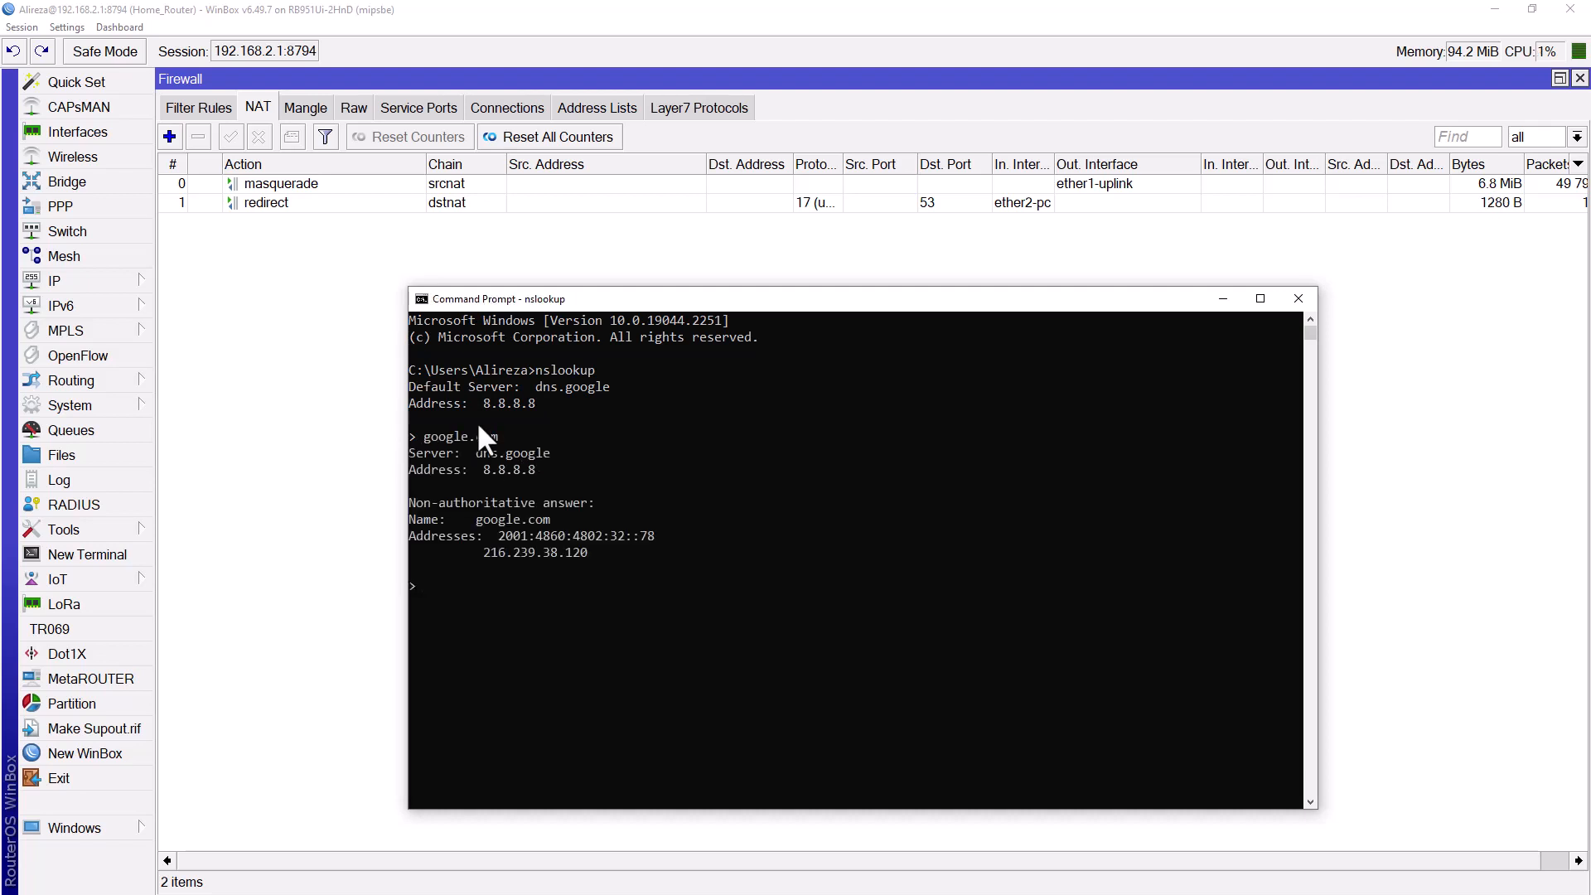
pyautogui.moveTo(490, 533); pyautogui.dragTo(648, 534)
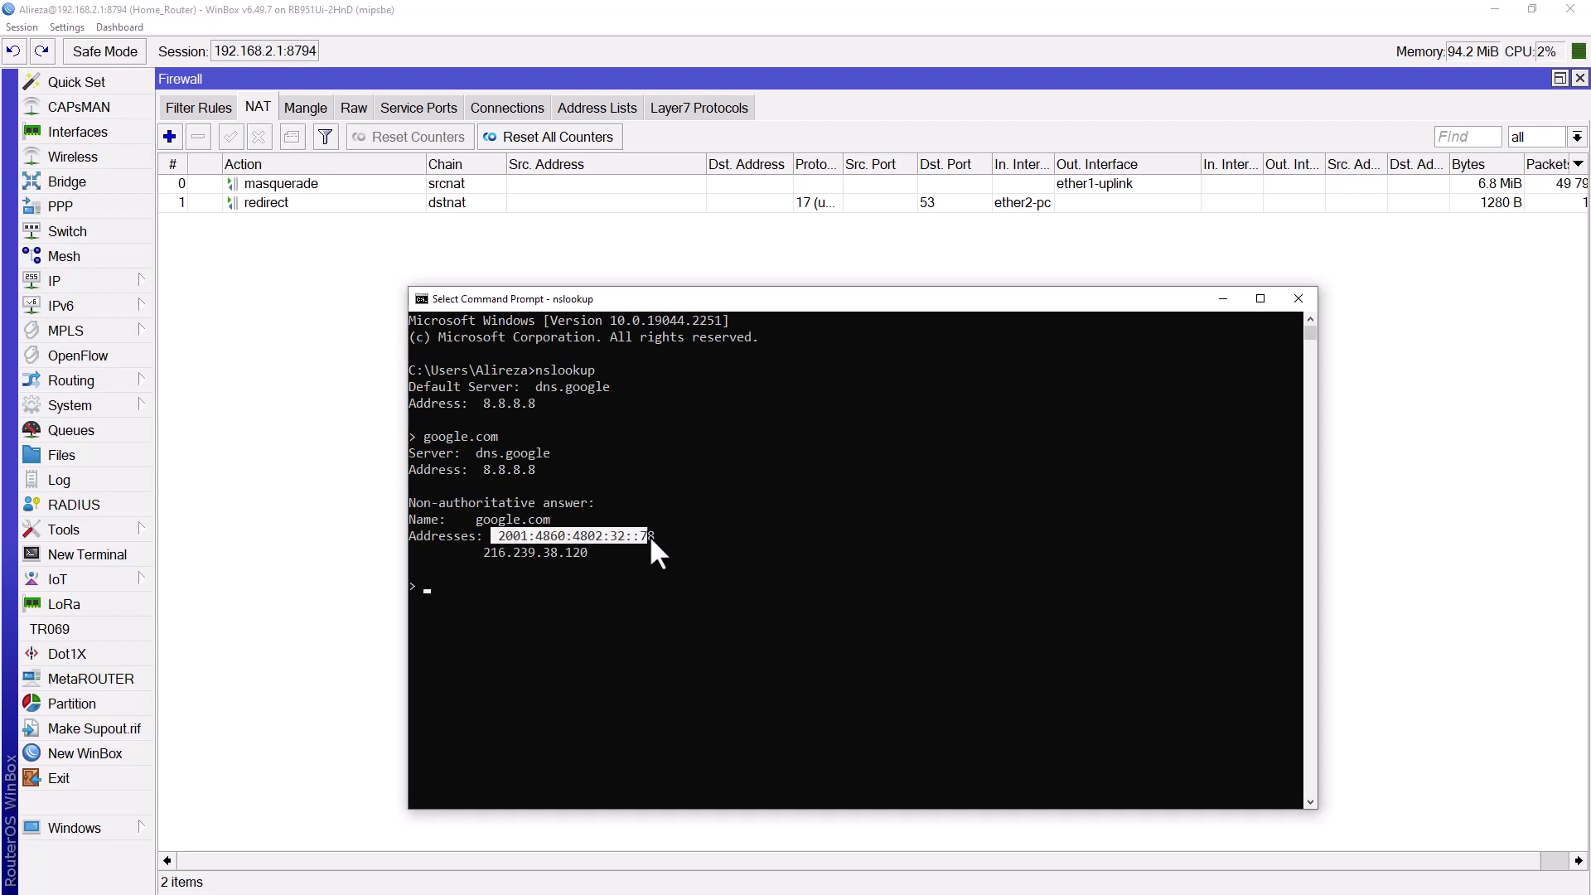
pyautogui.moveTo(483, 555); pyautogui.dragTo(612, 554)
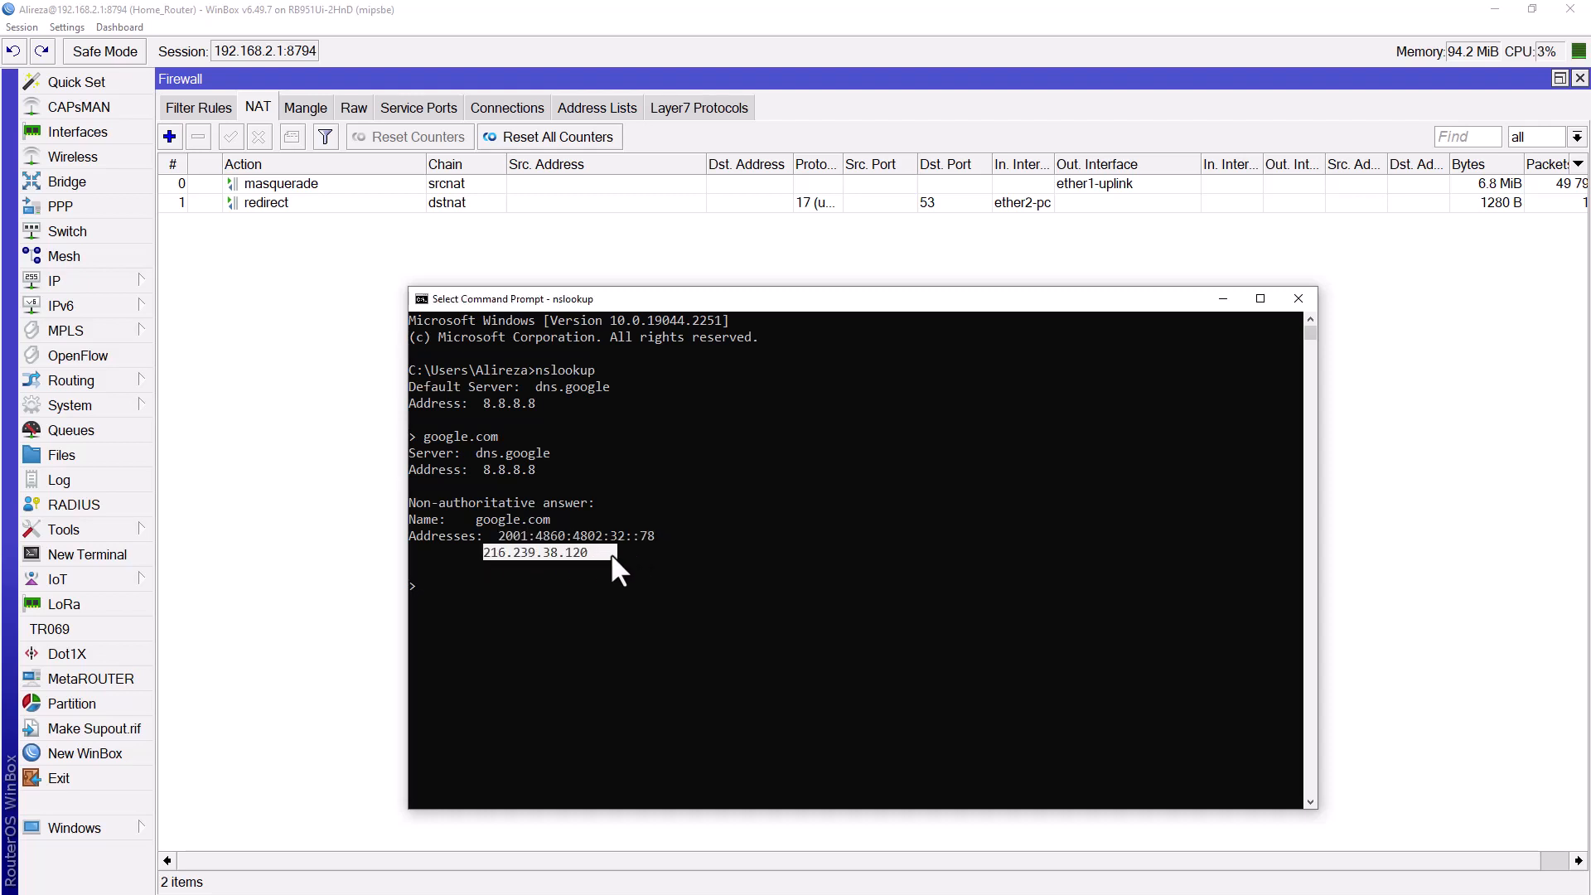
pyautogui.click(471, 580)
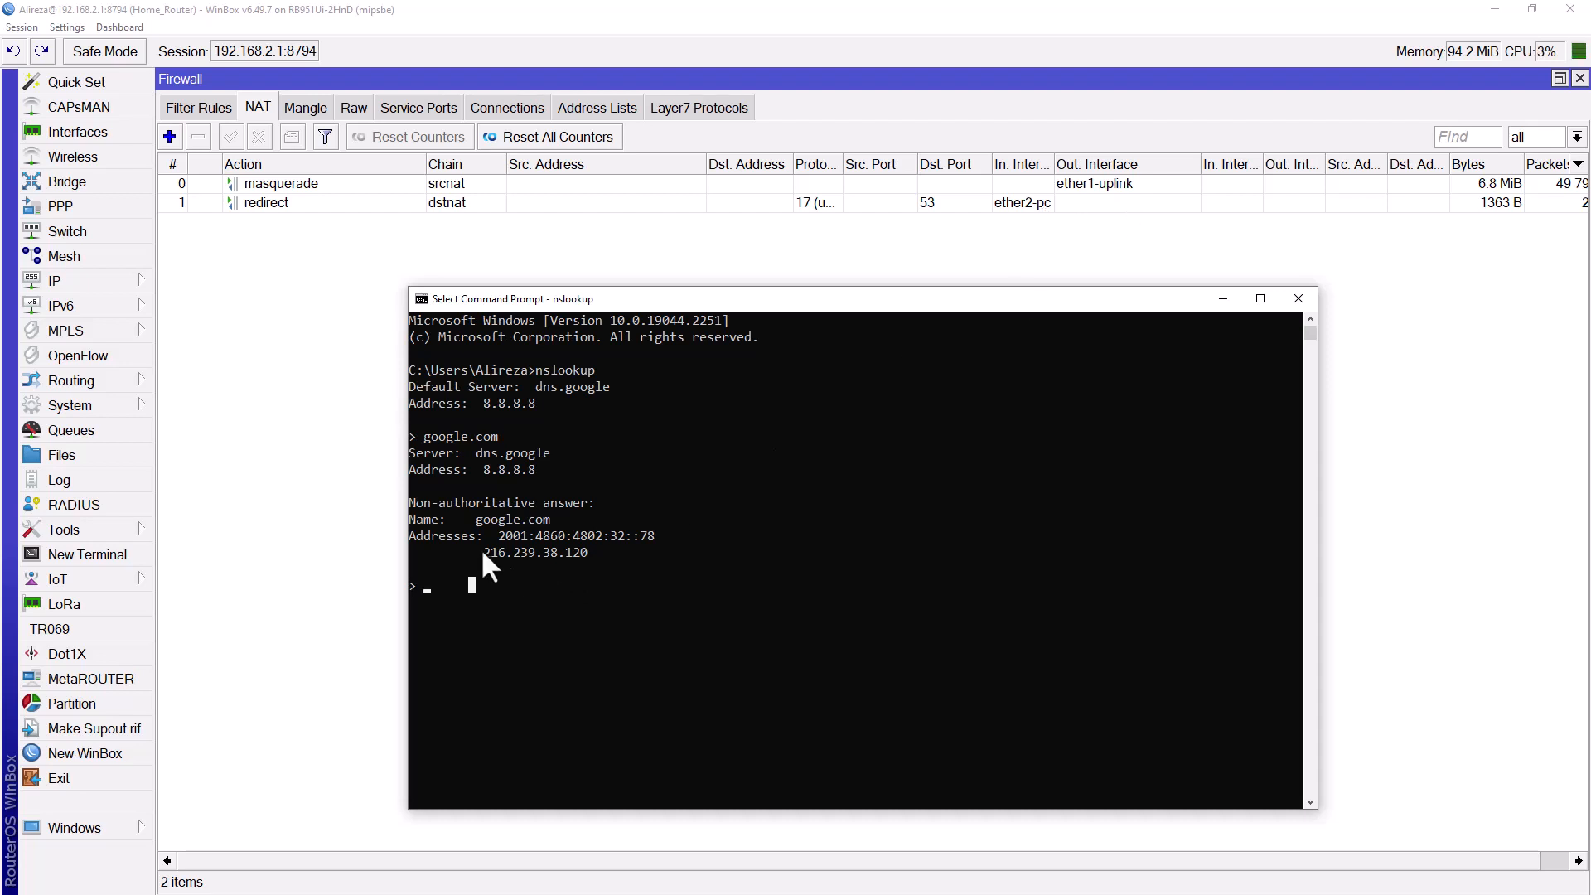
pyautogui.moveTo(521, 554); pyautogui.dragTo(594, 555)
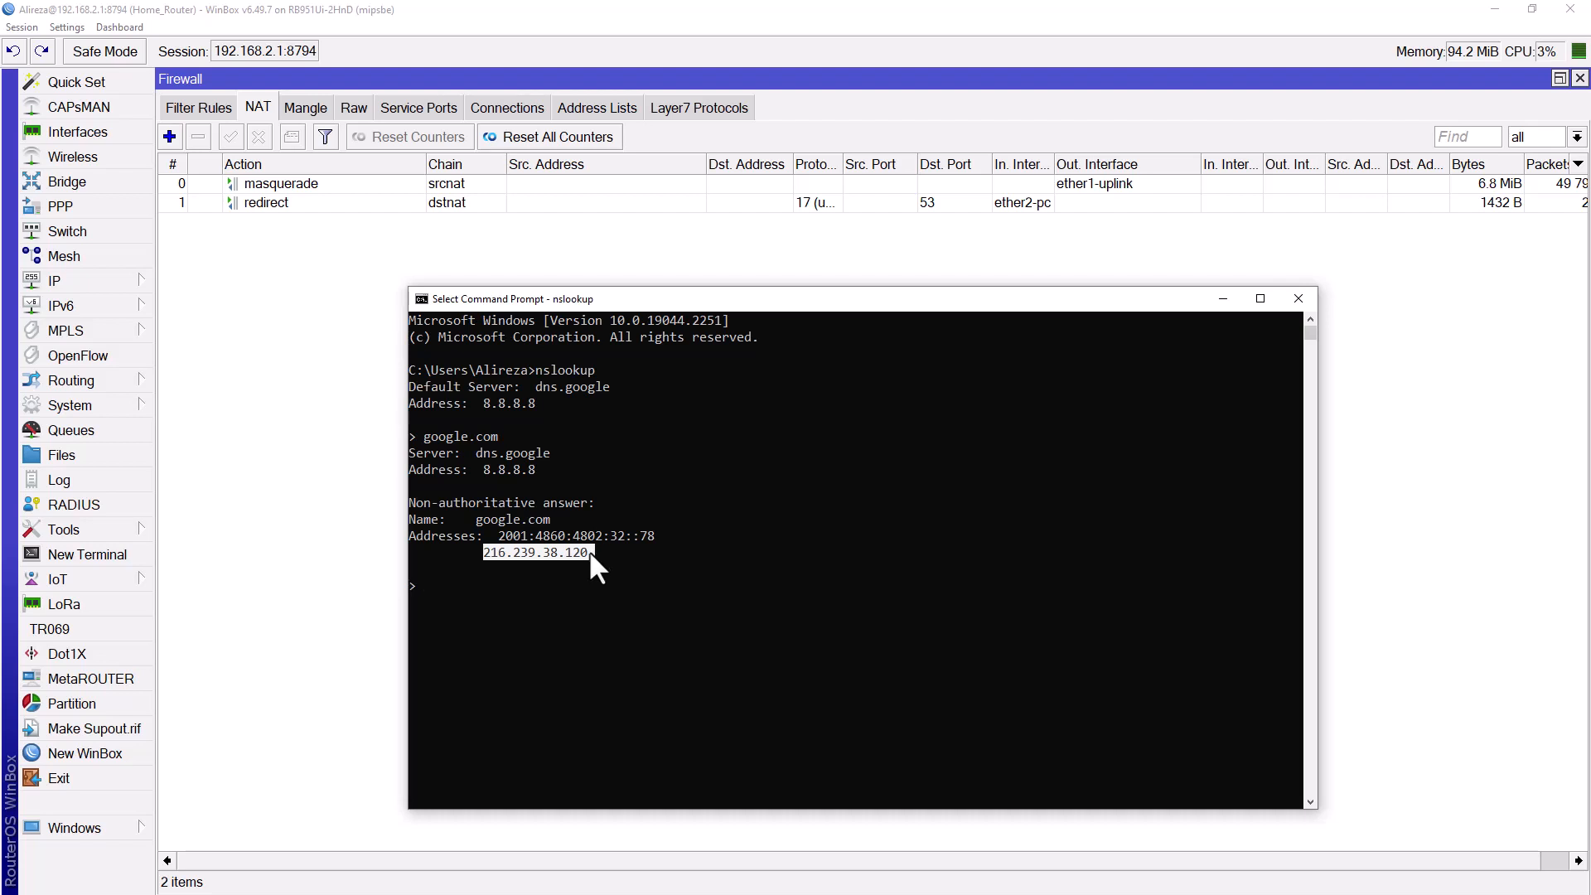
# Switch back to WinBox and open the router's list of static DNS entries from the DNS settings
pyautogui.click(237, 330)
pyautogui.click(82, 290)
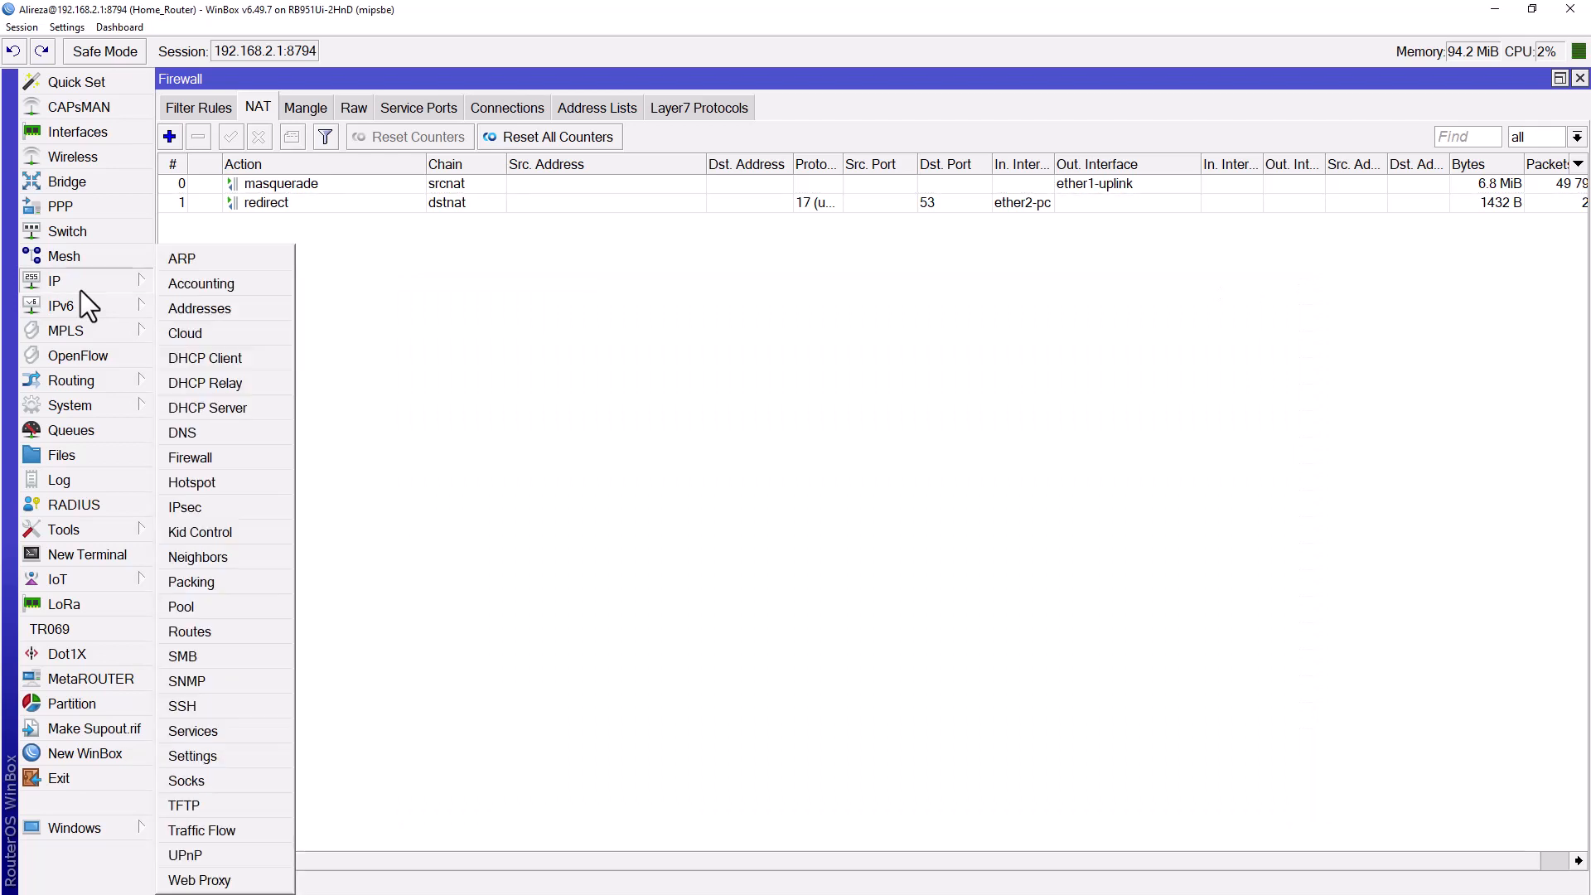
pyautogui.moveTo(114, 308)
pyautogui.click(226, 426)
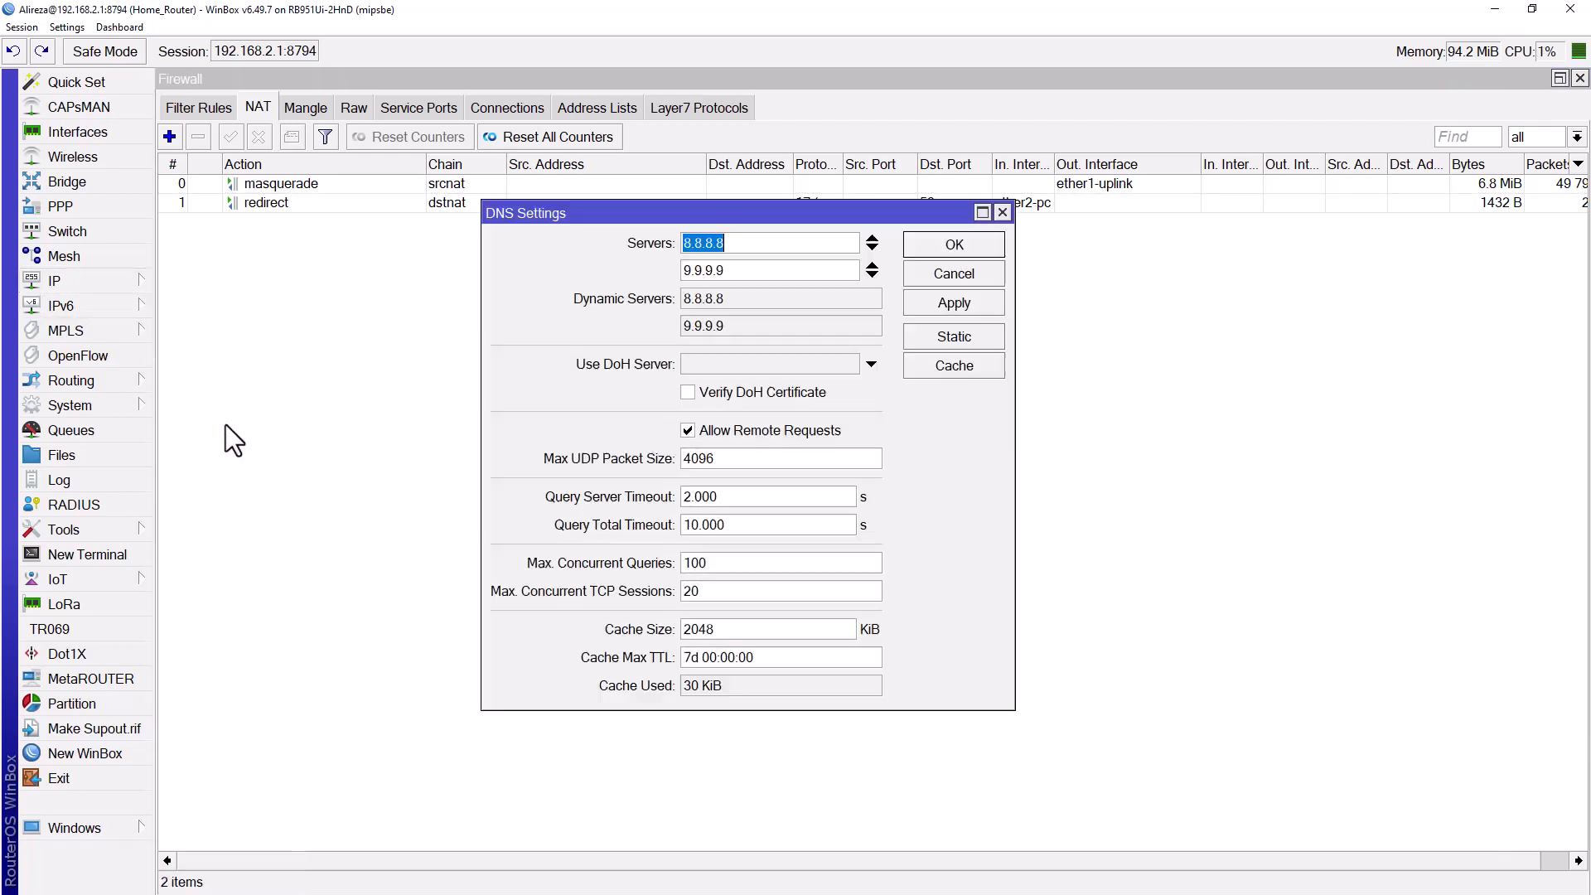
pyautogui.click(958, 335)
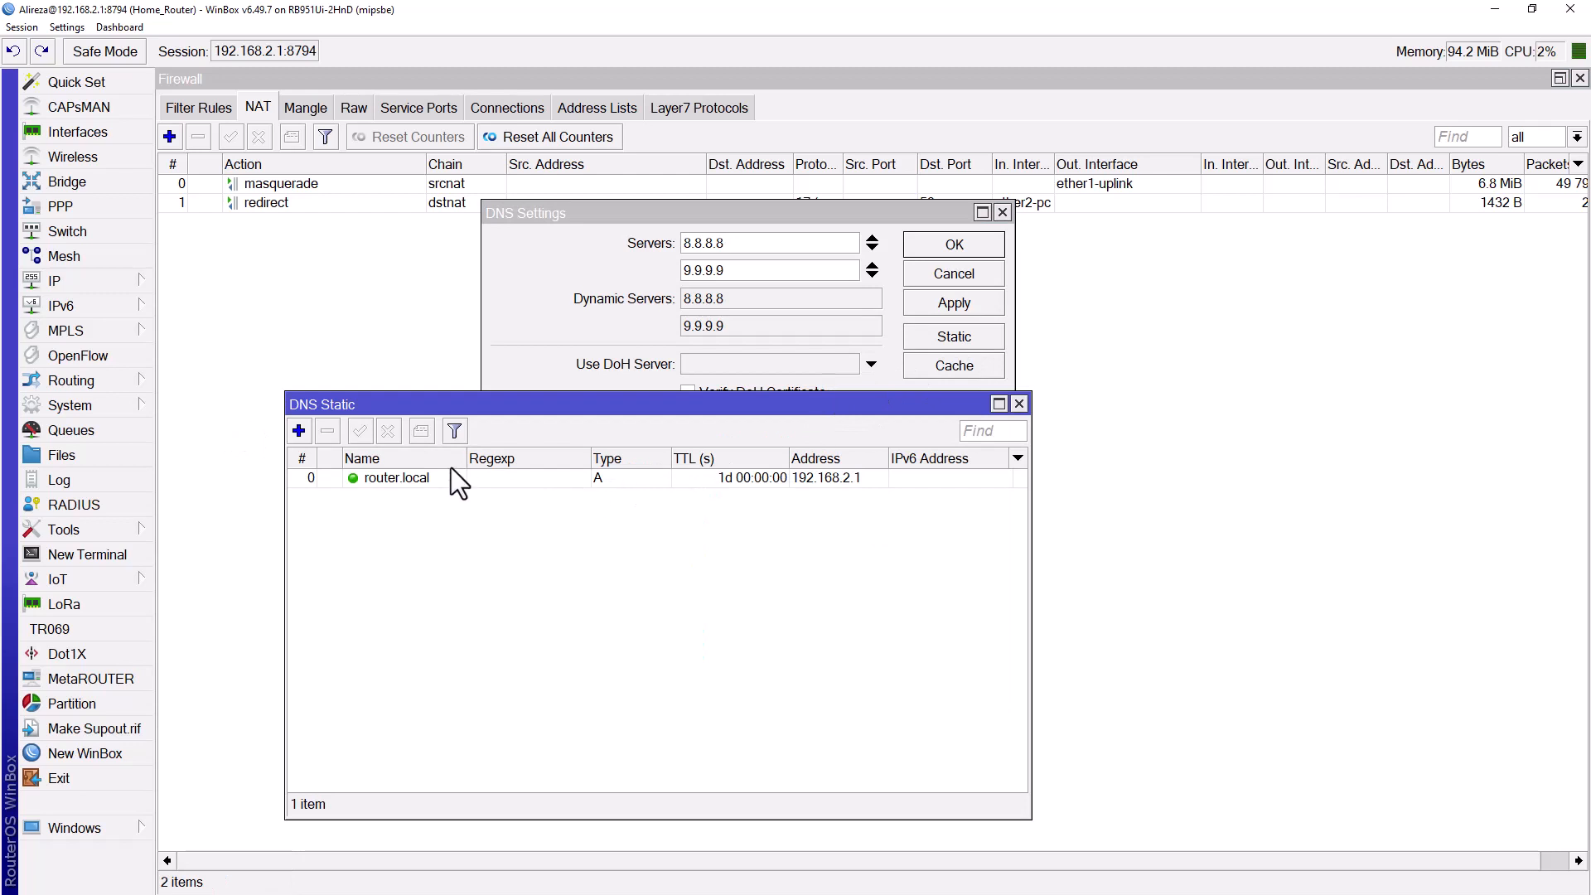
# Add a static DNS entry of type A that maps google.com to 1.1.1.1
pyautogui.click(300, 431)
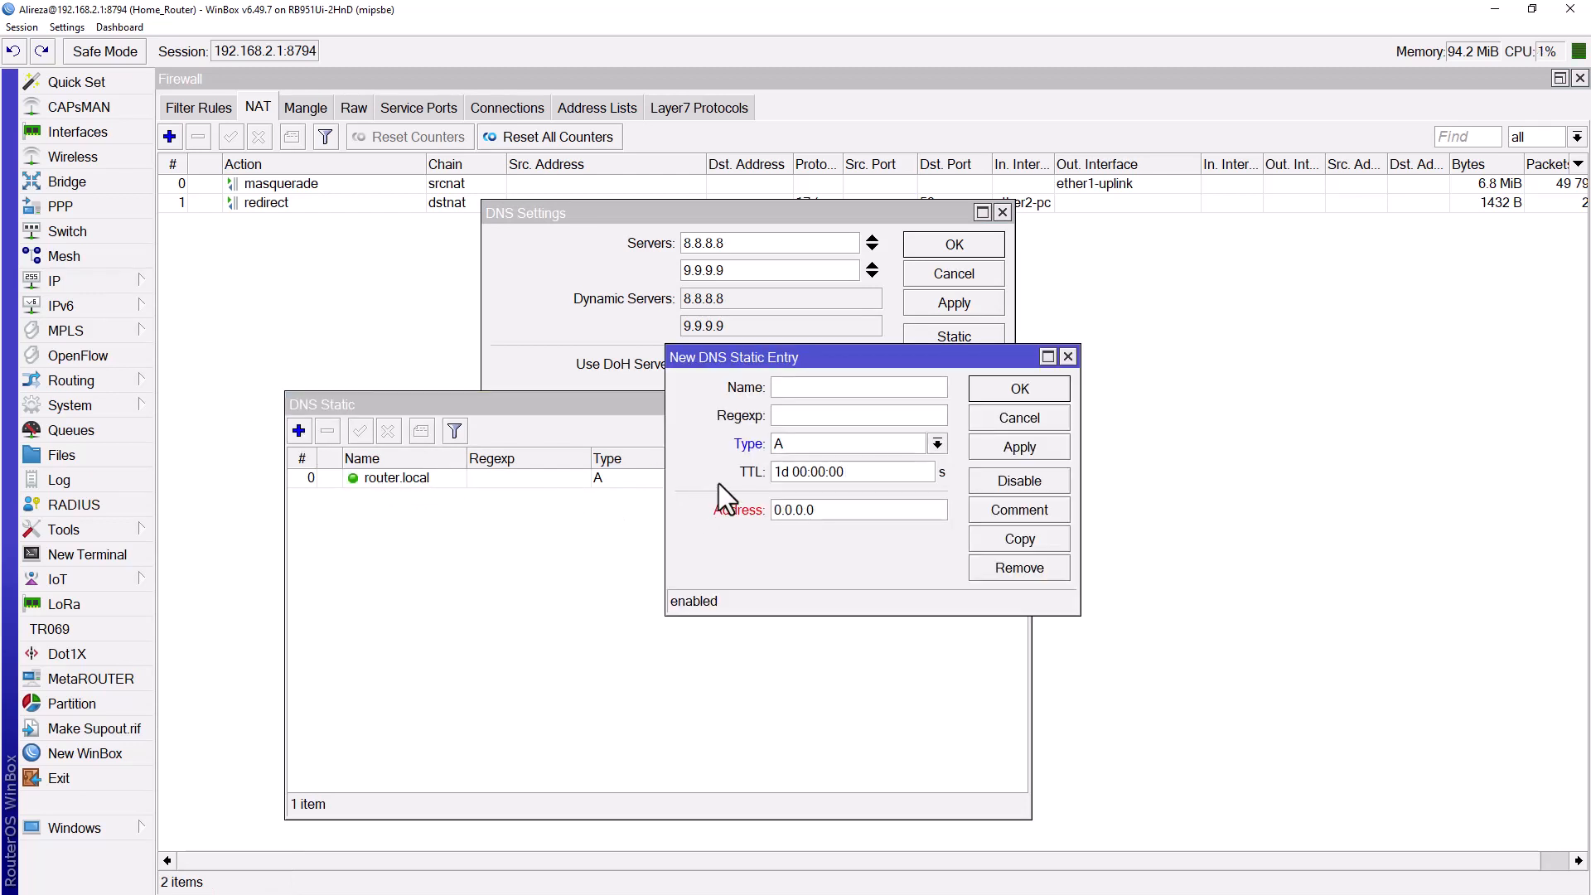
pyautogui.write('google.com')
pyautogui.doubleClick(824, 508)
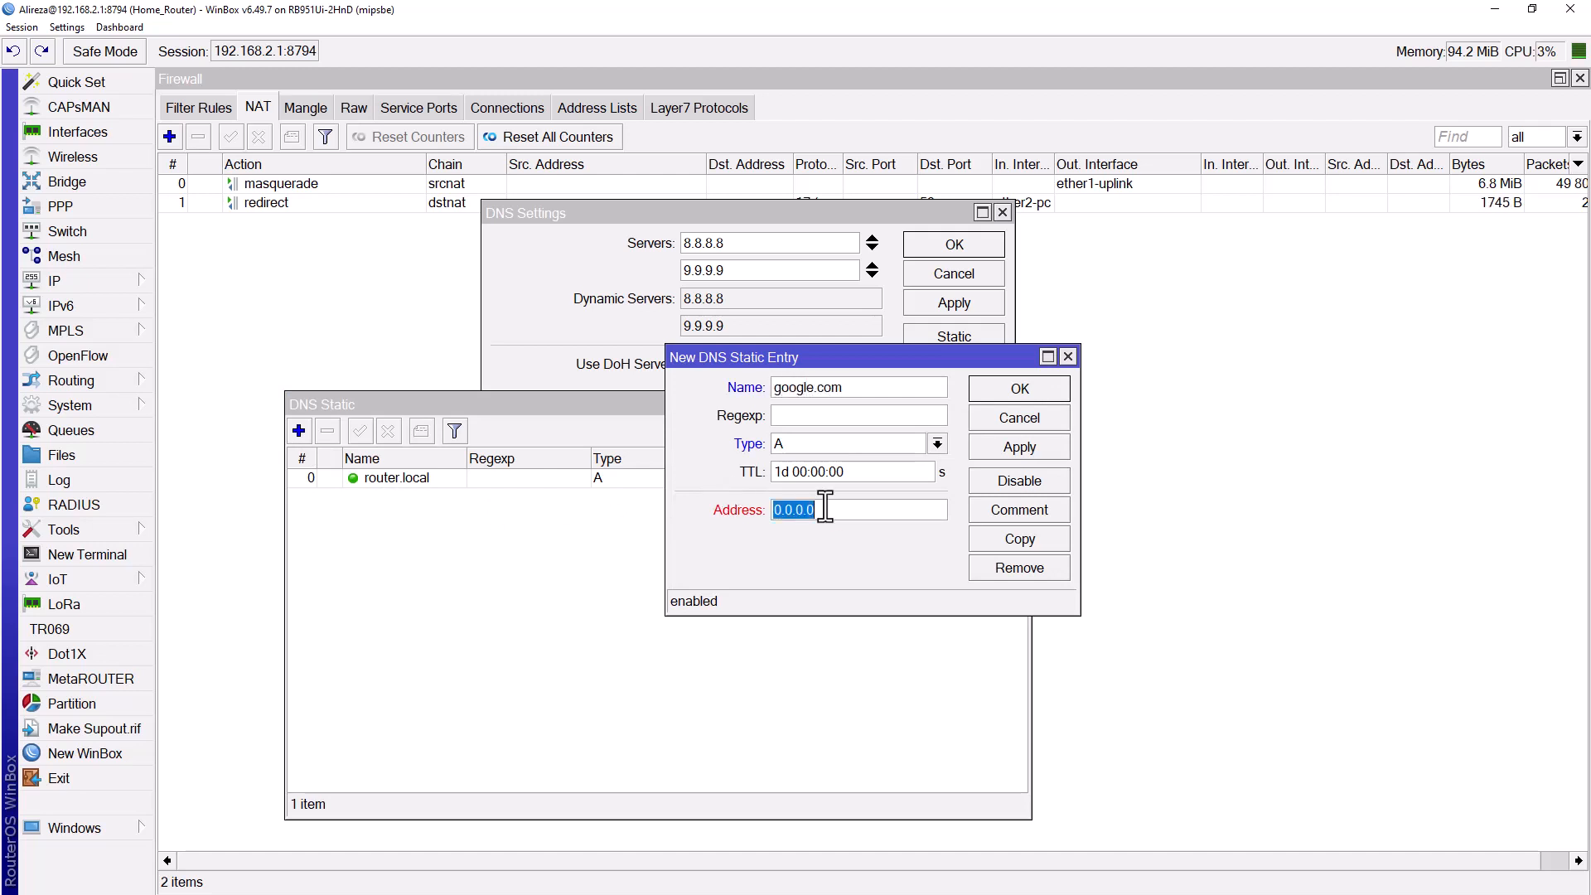
pyautogui.write('1.1.1.1')
pyautogui.click(1006, 450)
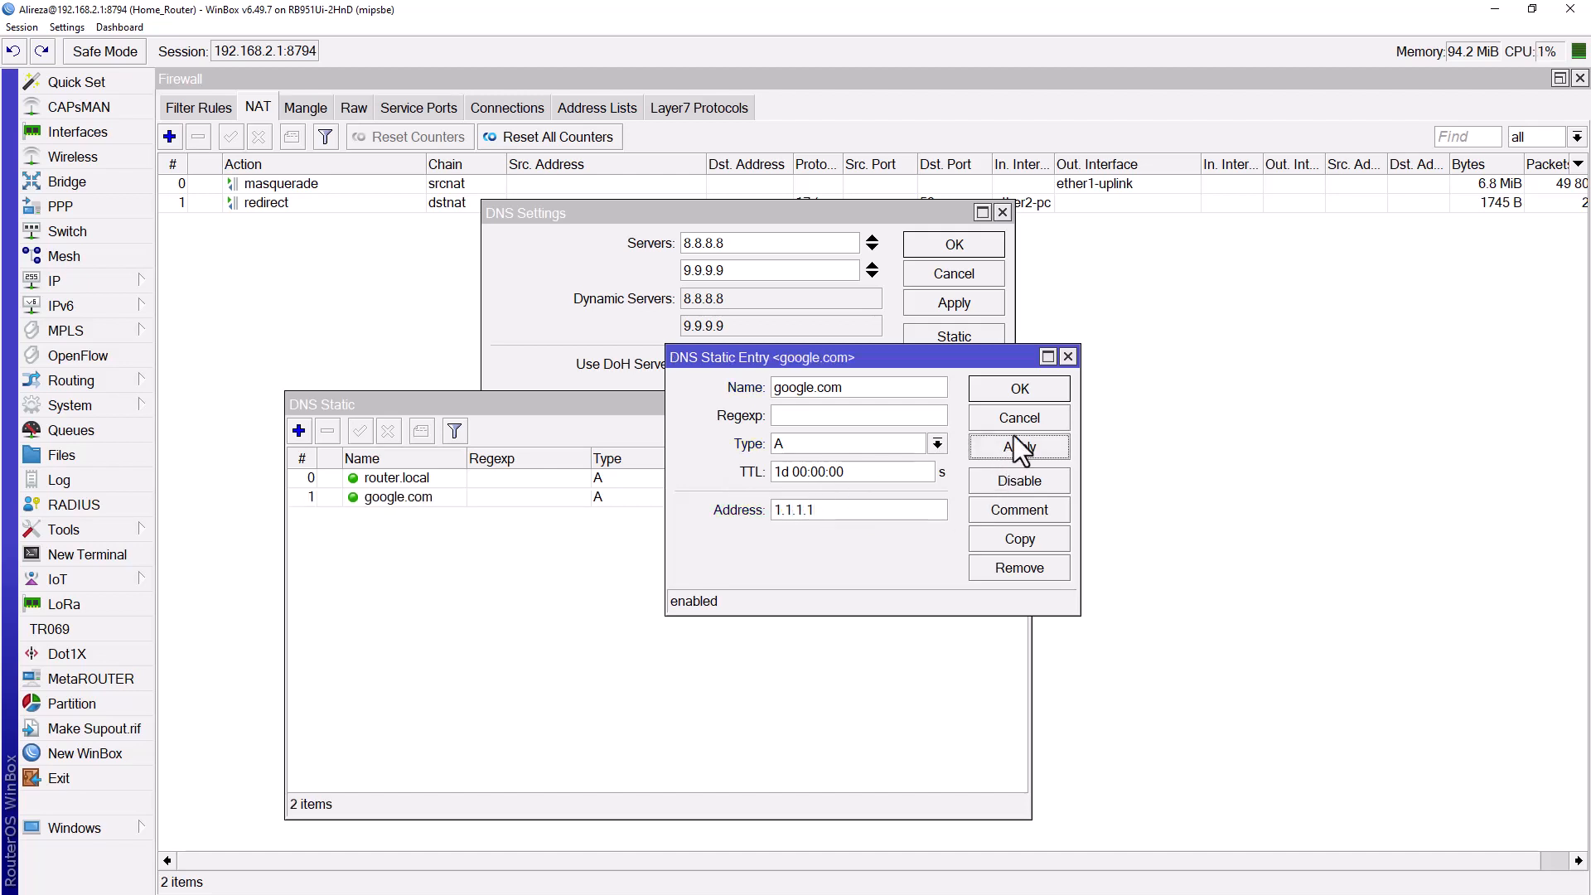
pyautogui.click(1020, 391)
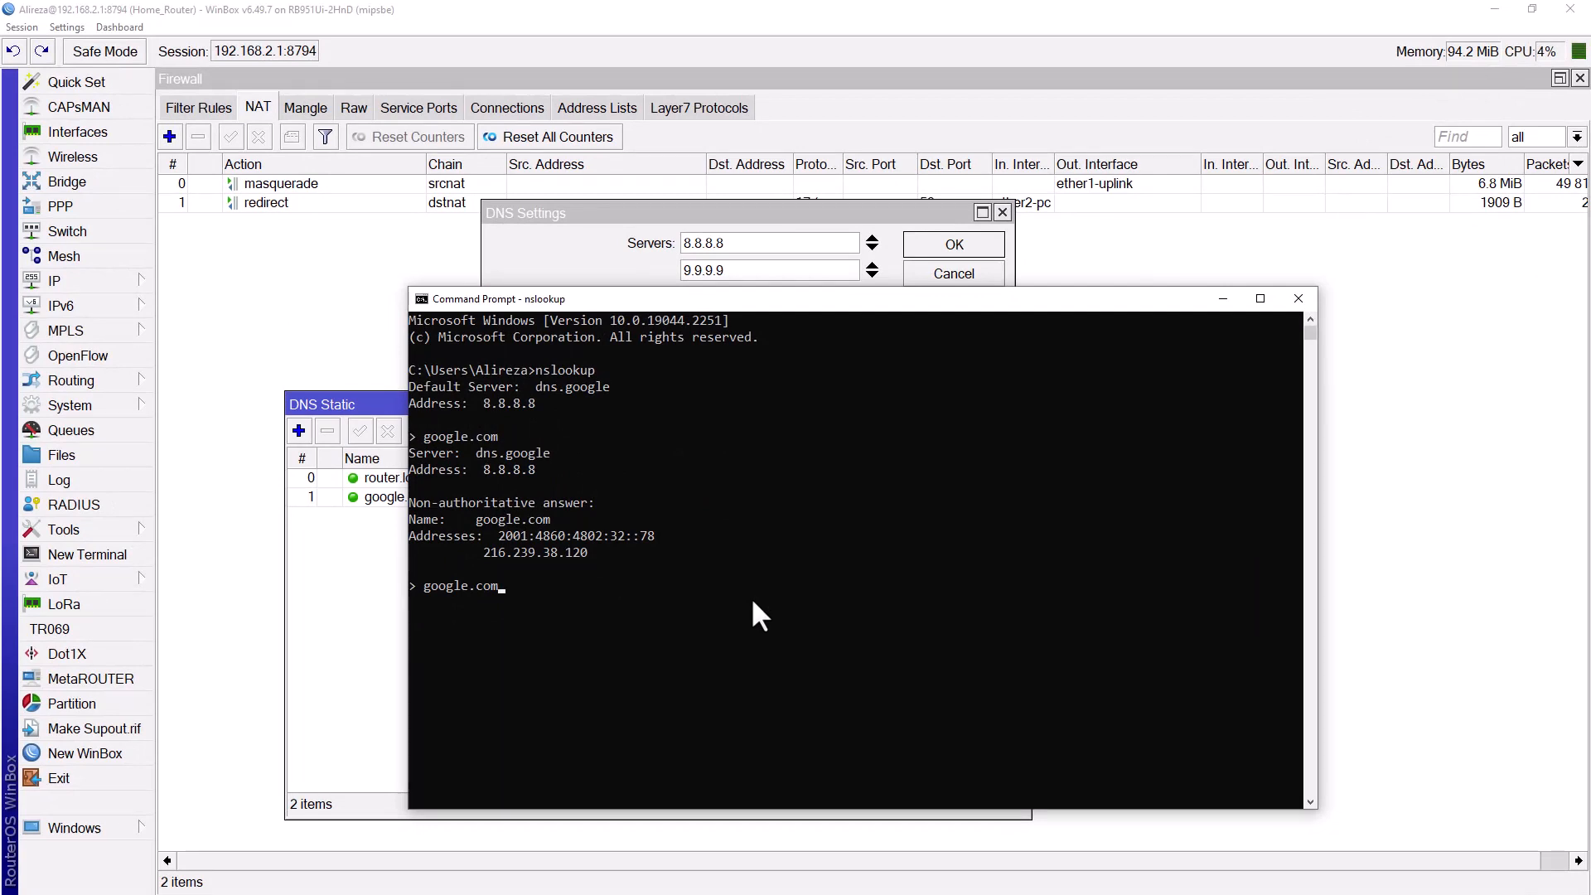
# Switch to Command Prompt, look up google.com again, and move the window to uncover the static DNS entry names
pyautogui.press('Return')
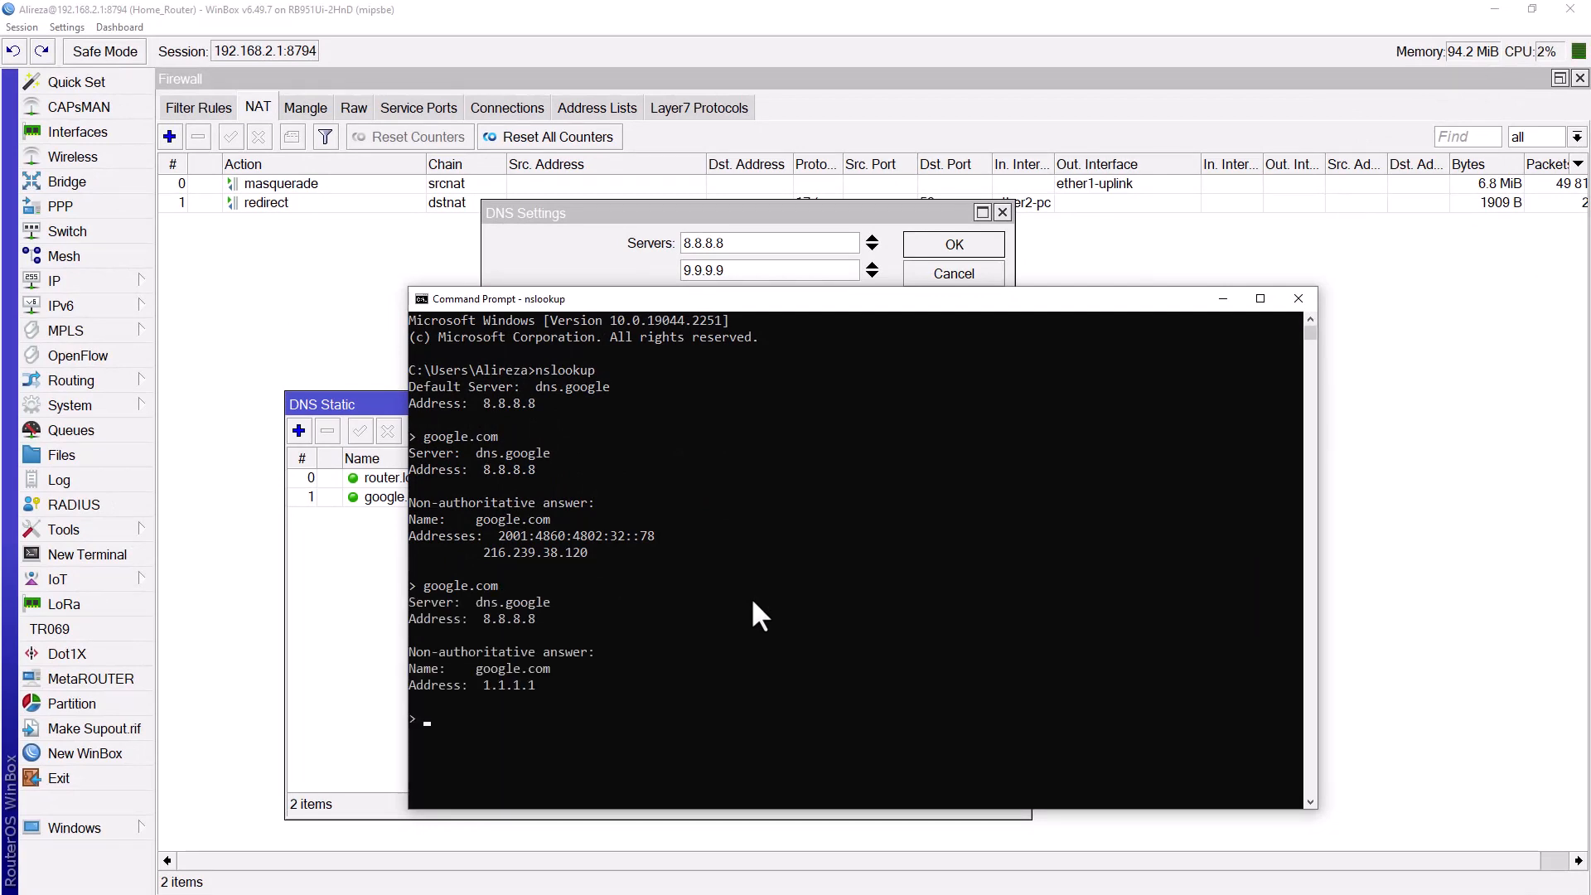
pyautogui.click(536, 688)
pyautogui.moveTo(699, 300); pyautogui.dragTo(866, 305)
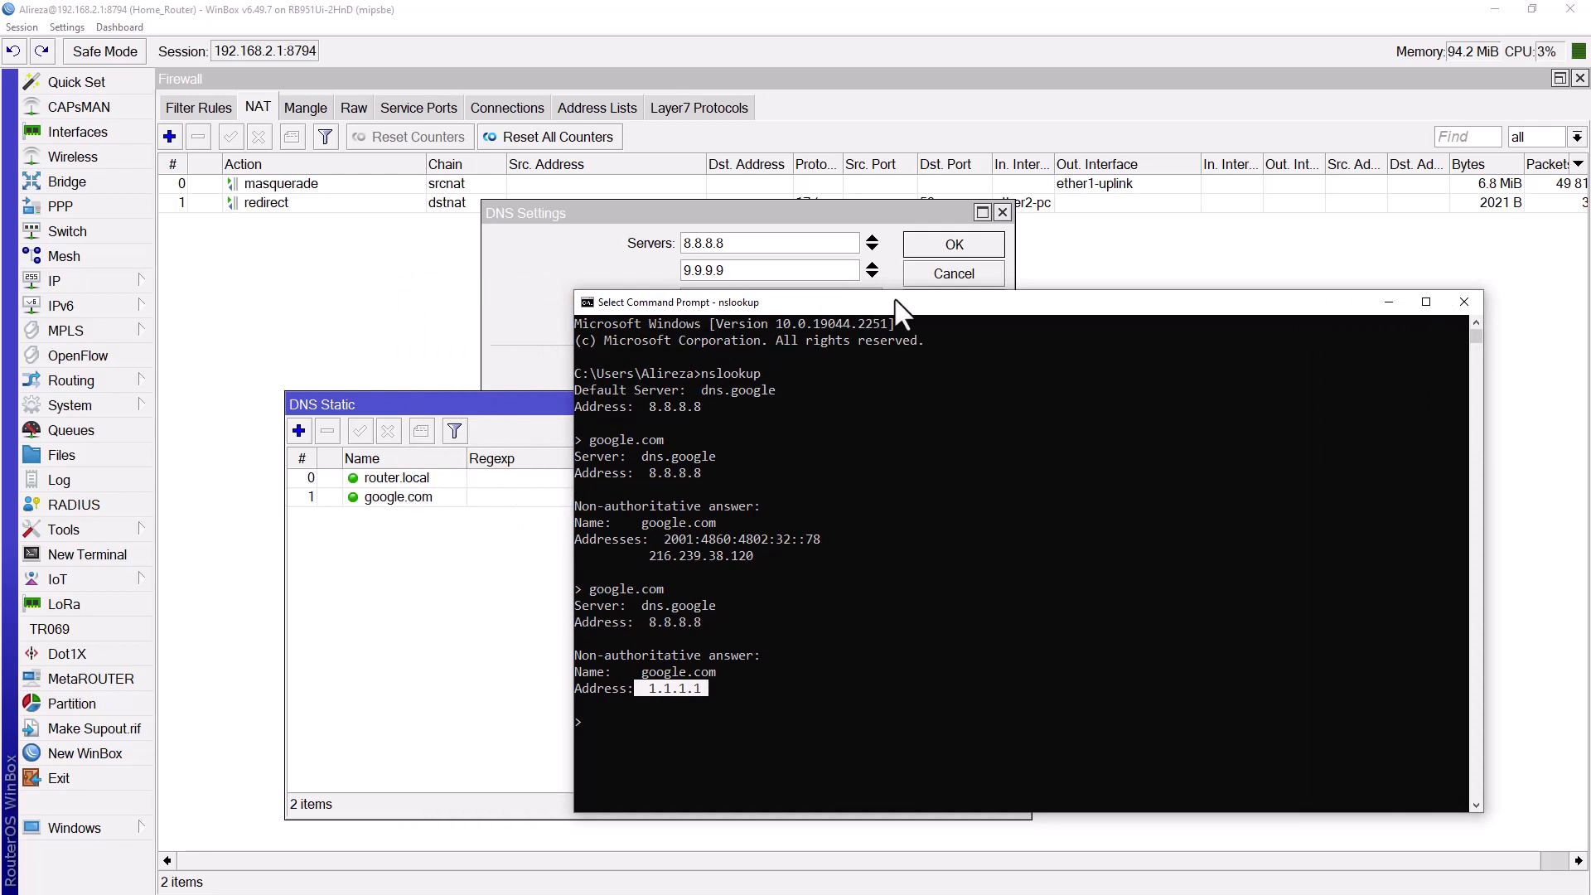
pyautogui.moveTo(902, 301); pyautogui.dragTo(830, 269)
# Look up router.local in the running nslookup session
pyautogui.click(592, 704)
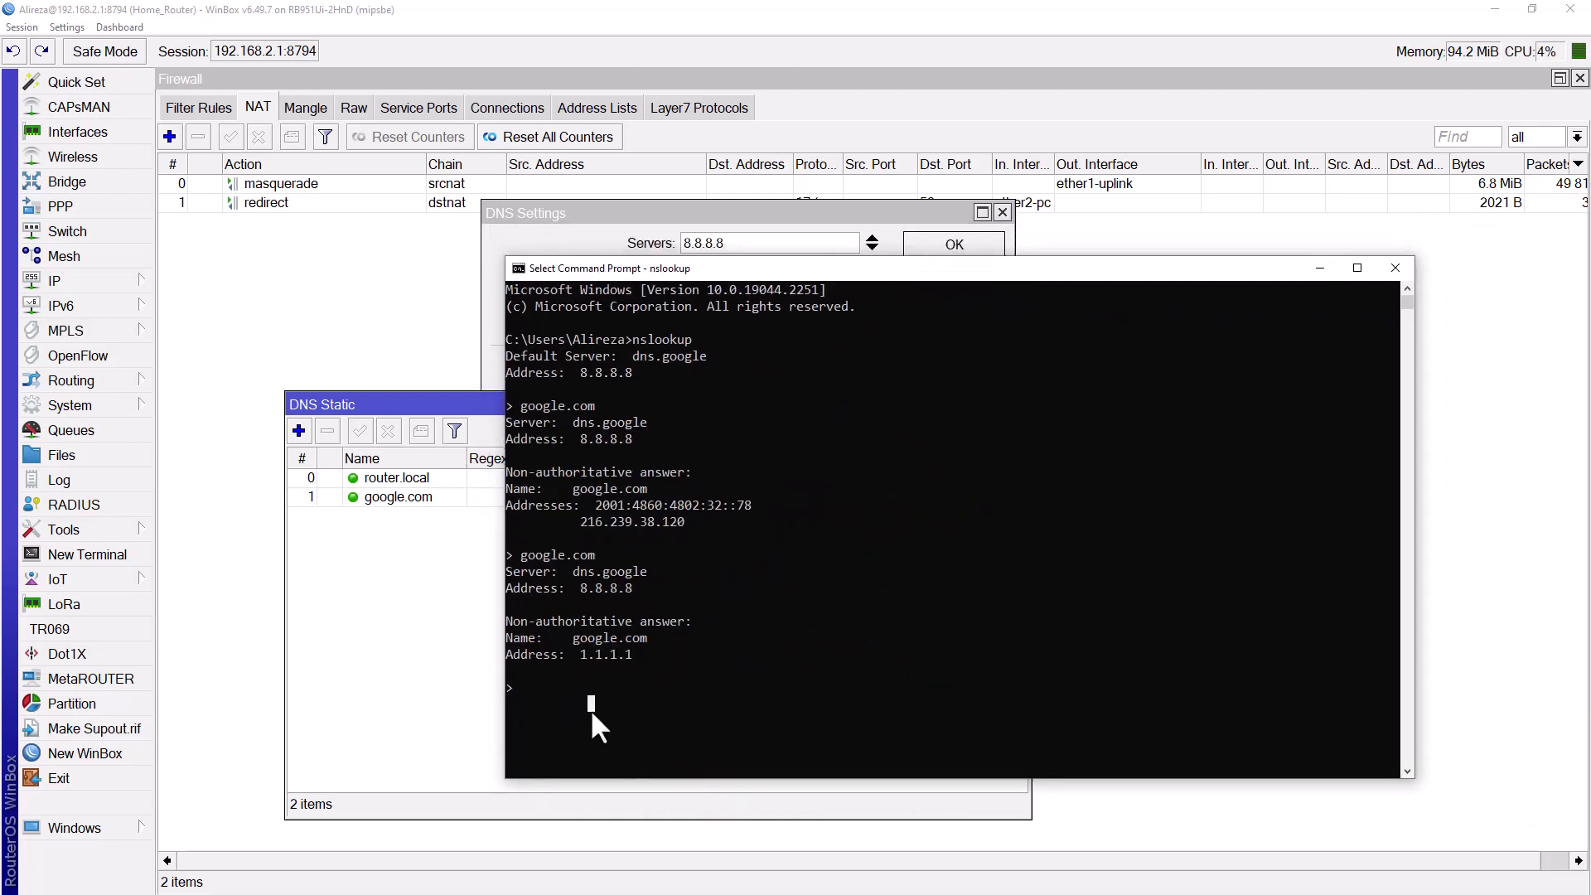
pyautogui.press('Escape')
pyautogui.write('router.')
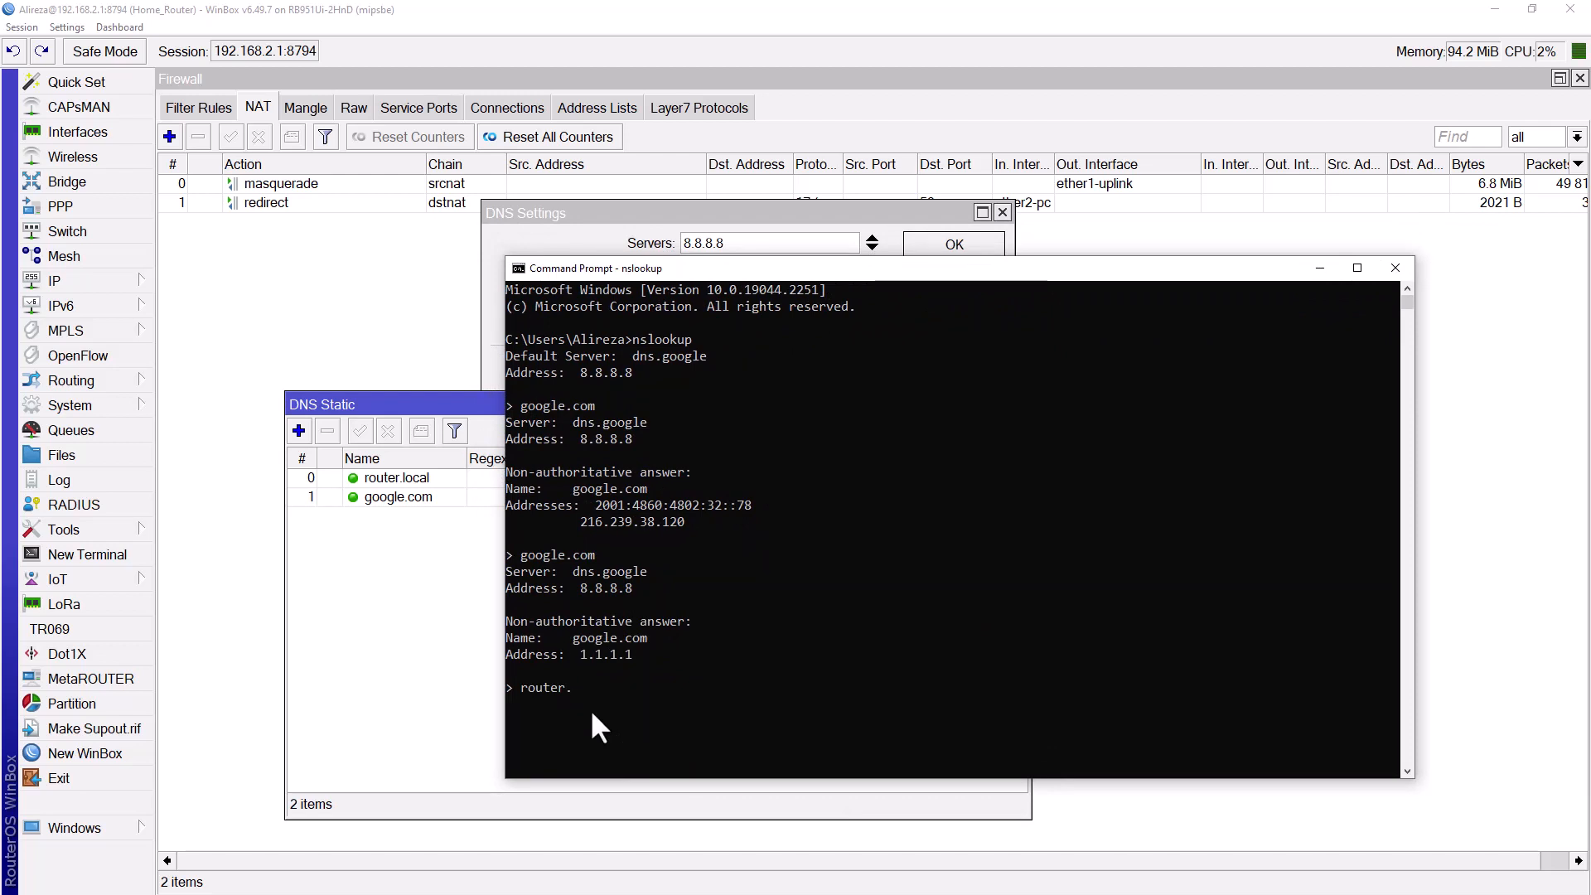
pyautogui.write('local')
pyautogui.press('Return')
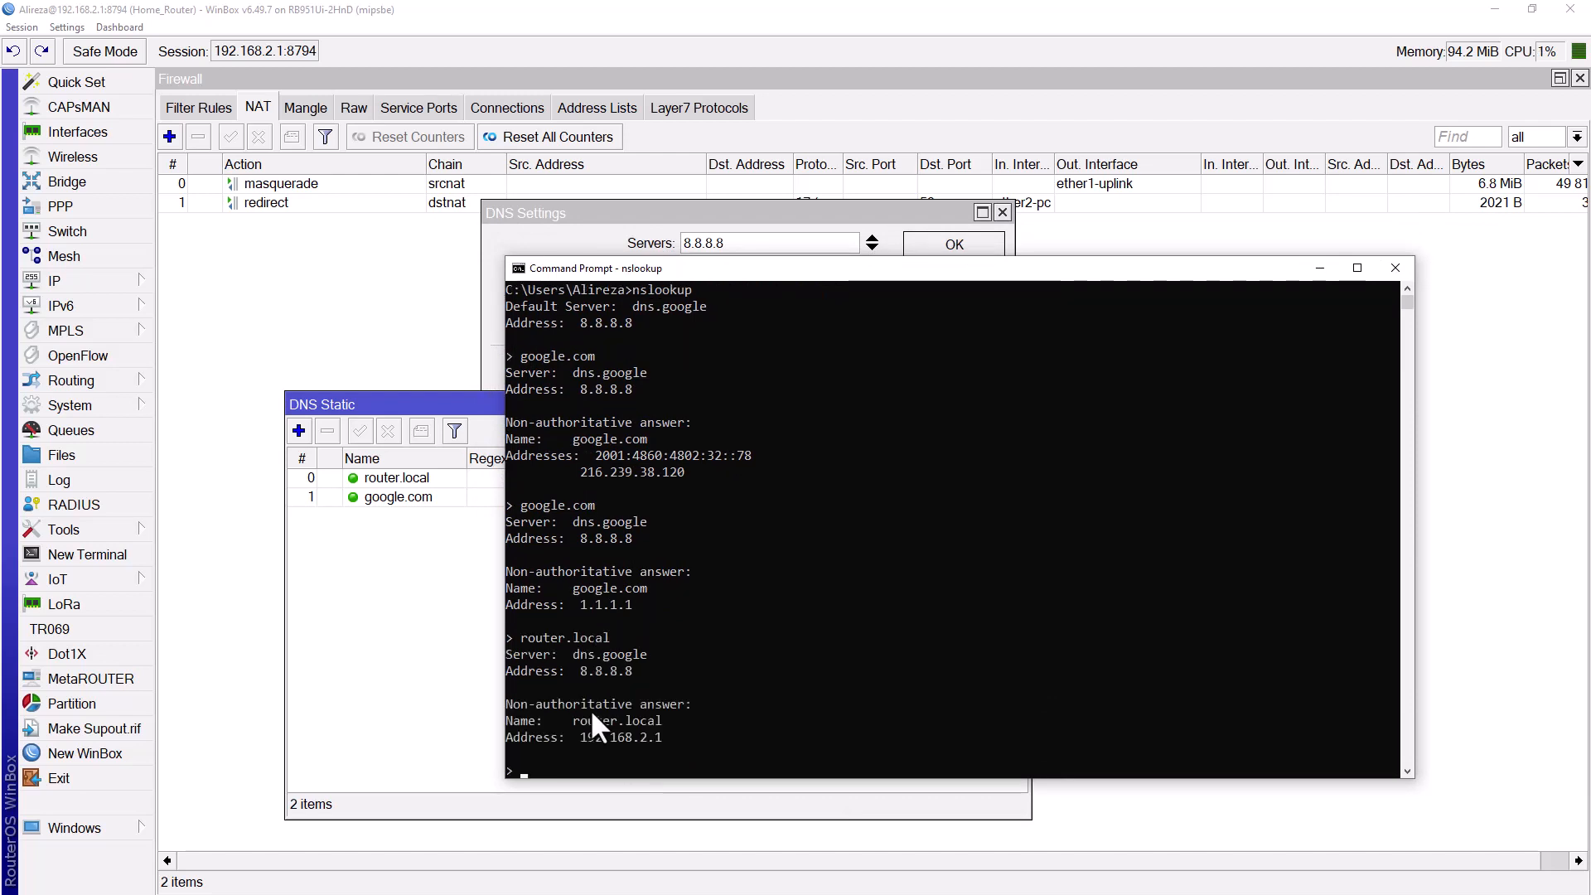
# Switch back to WinBox, remove the google.com static DNS entry, and close the static list and DNS settings
pyautogui.moveTo(582, 737); pyautogui.dragTo(614, 735)
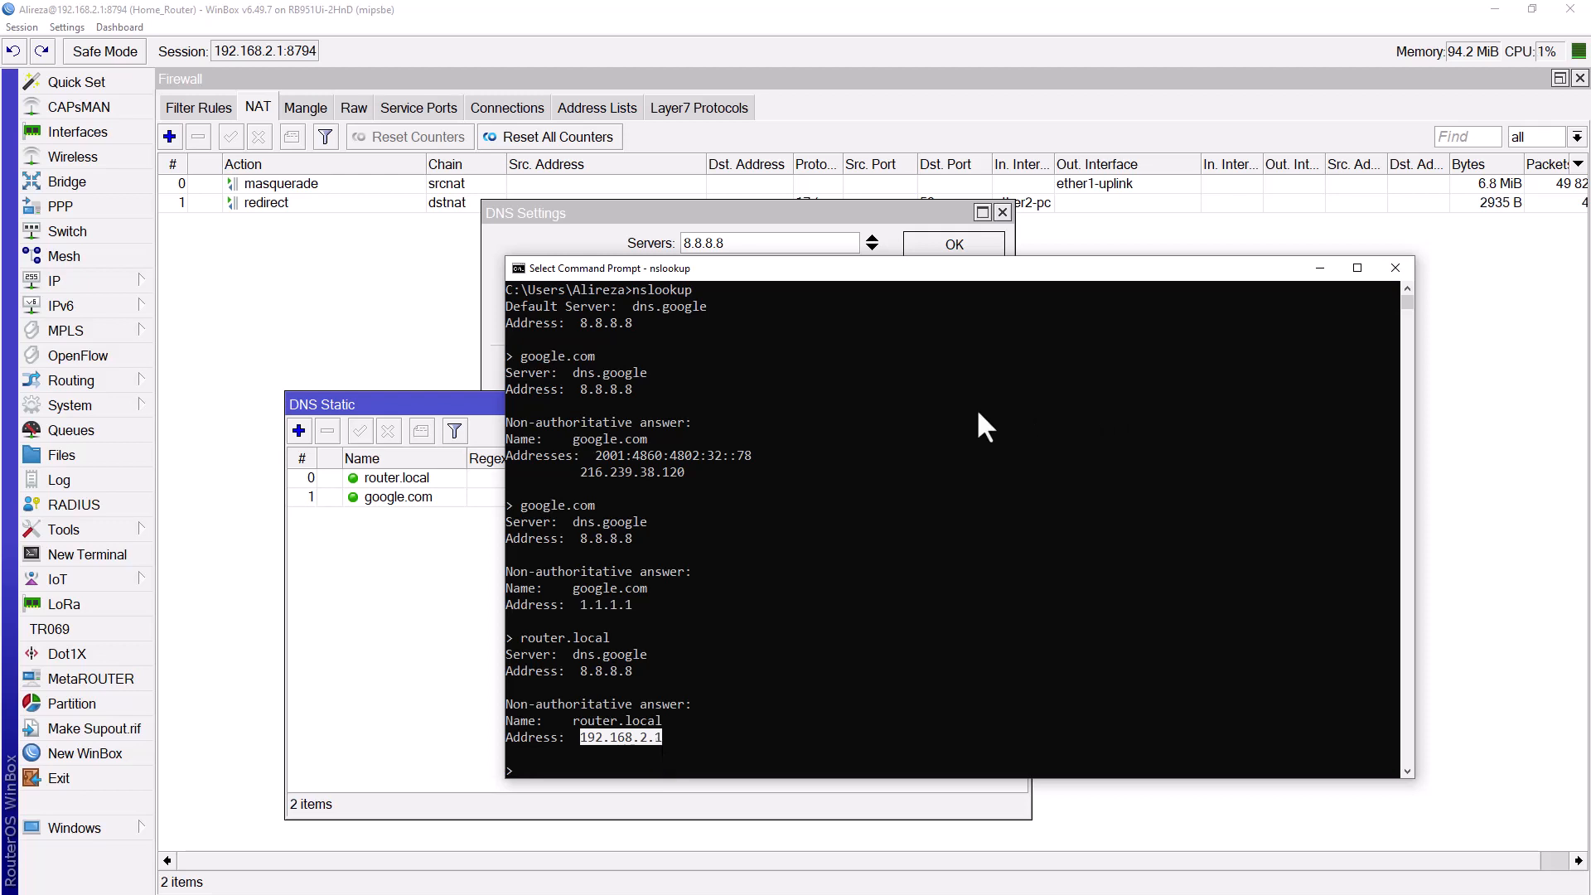
pyautogui.click(399, 585)
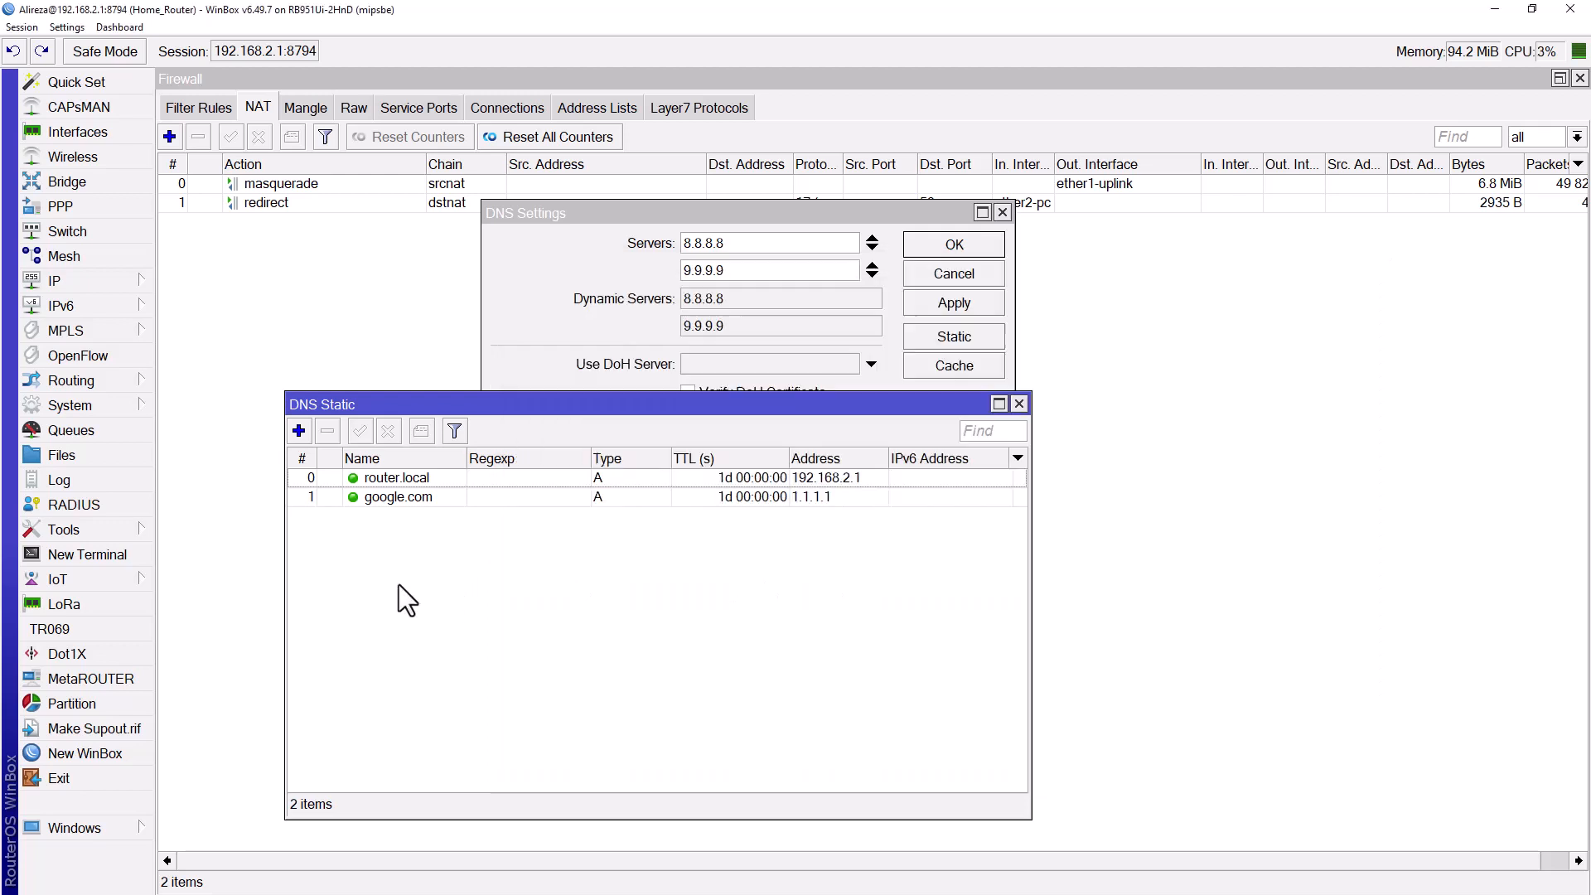
pyautogui.click(391, 500)
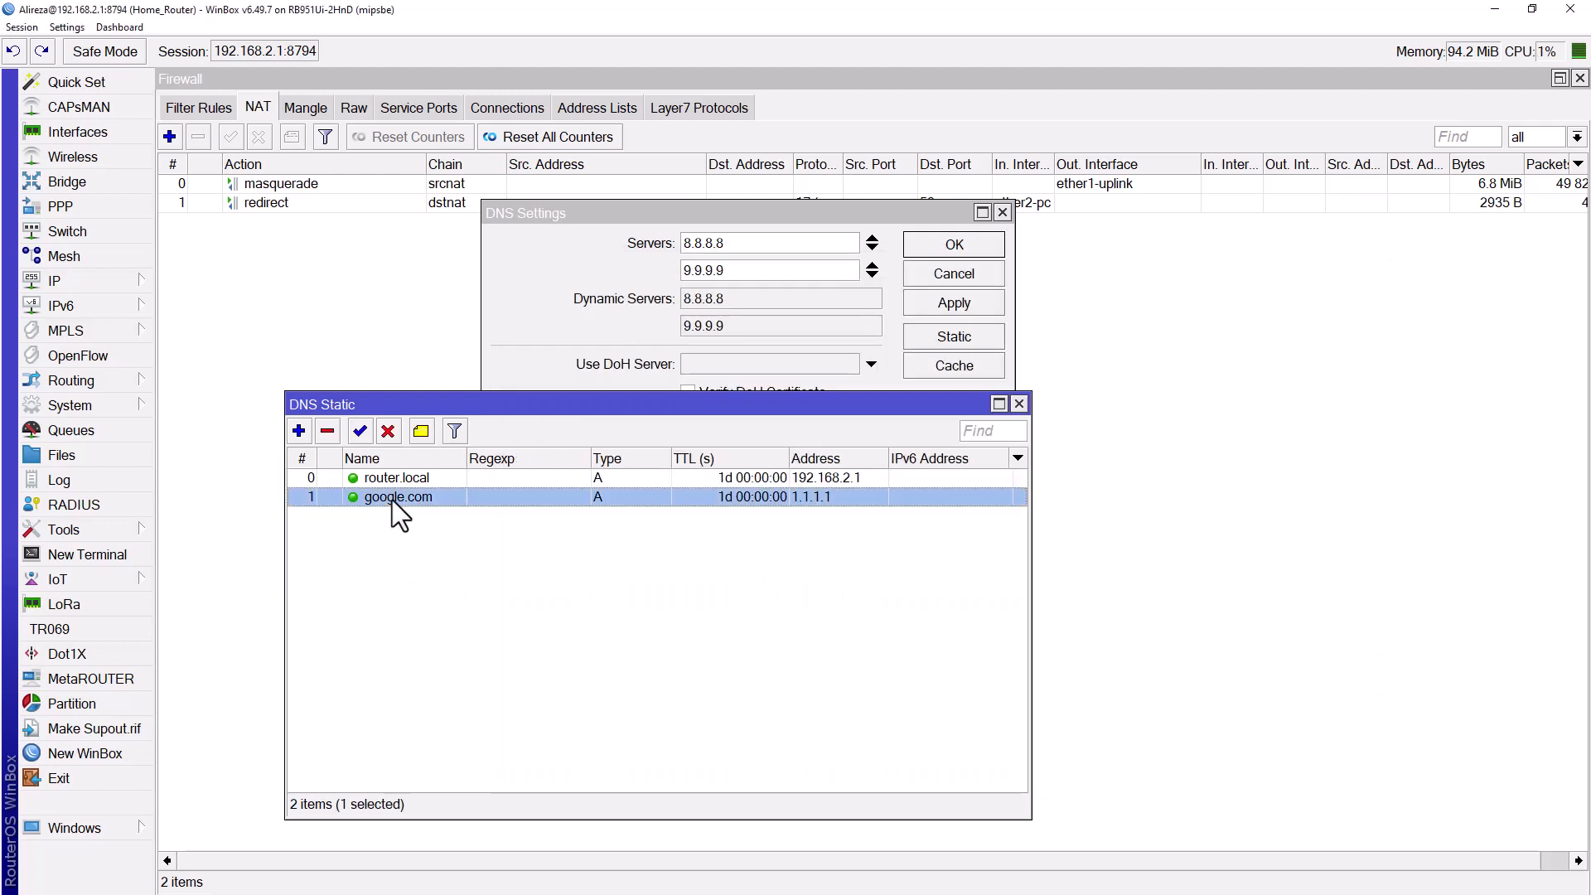
pyautogui.click(327, 431)
pyautogui.click(1018, 403)
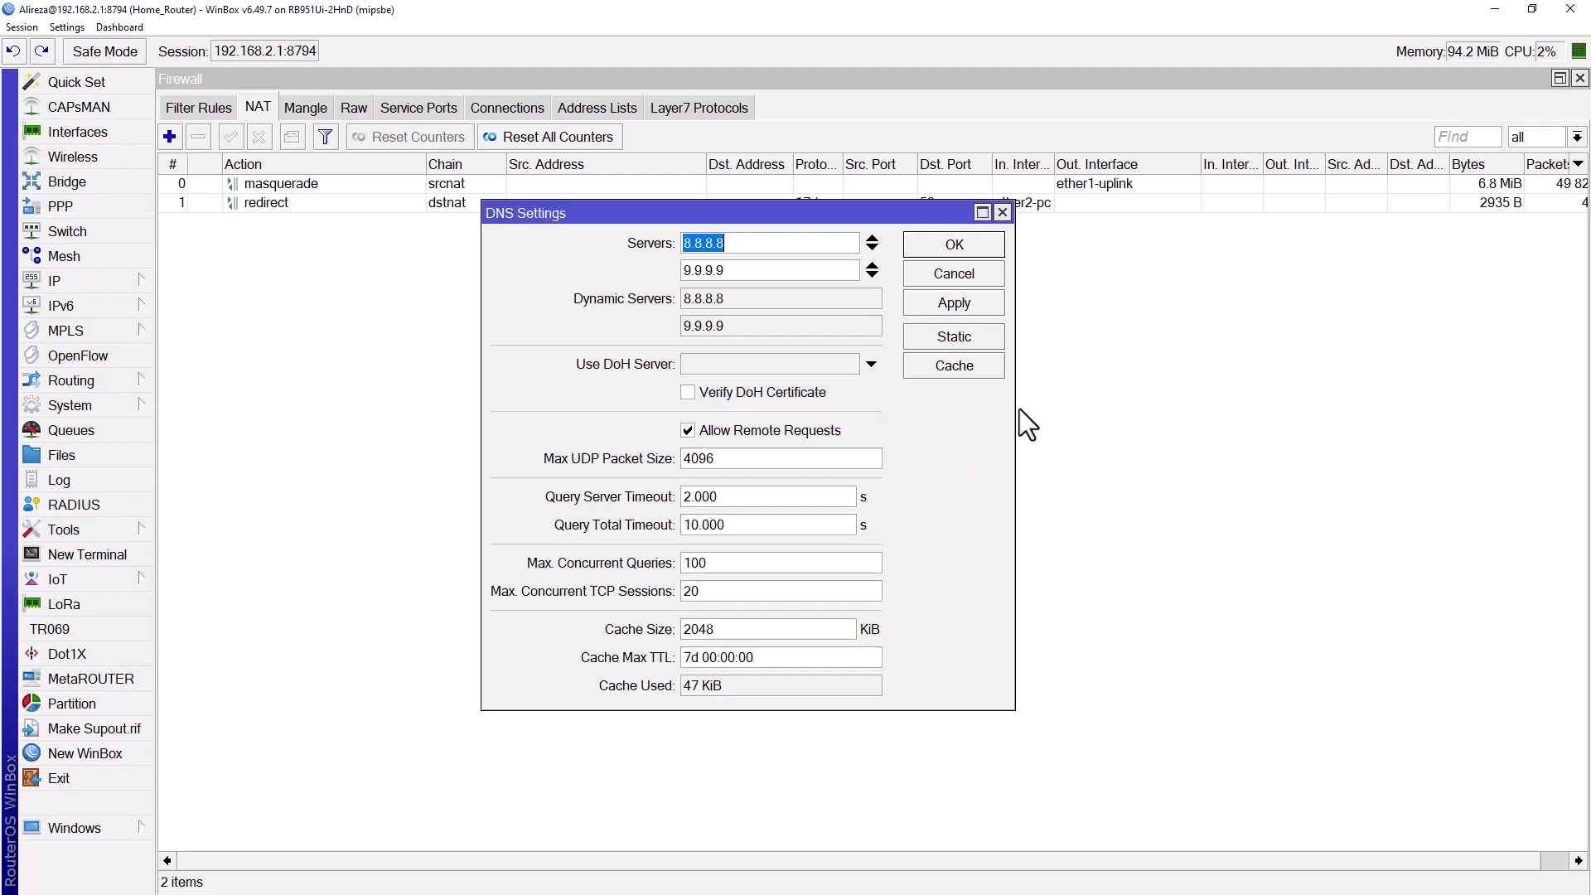
pyautogui.click(941, 275)
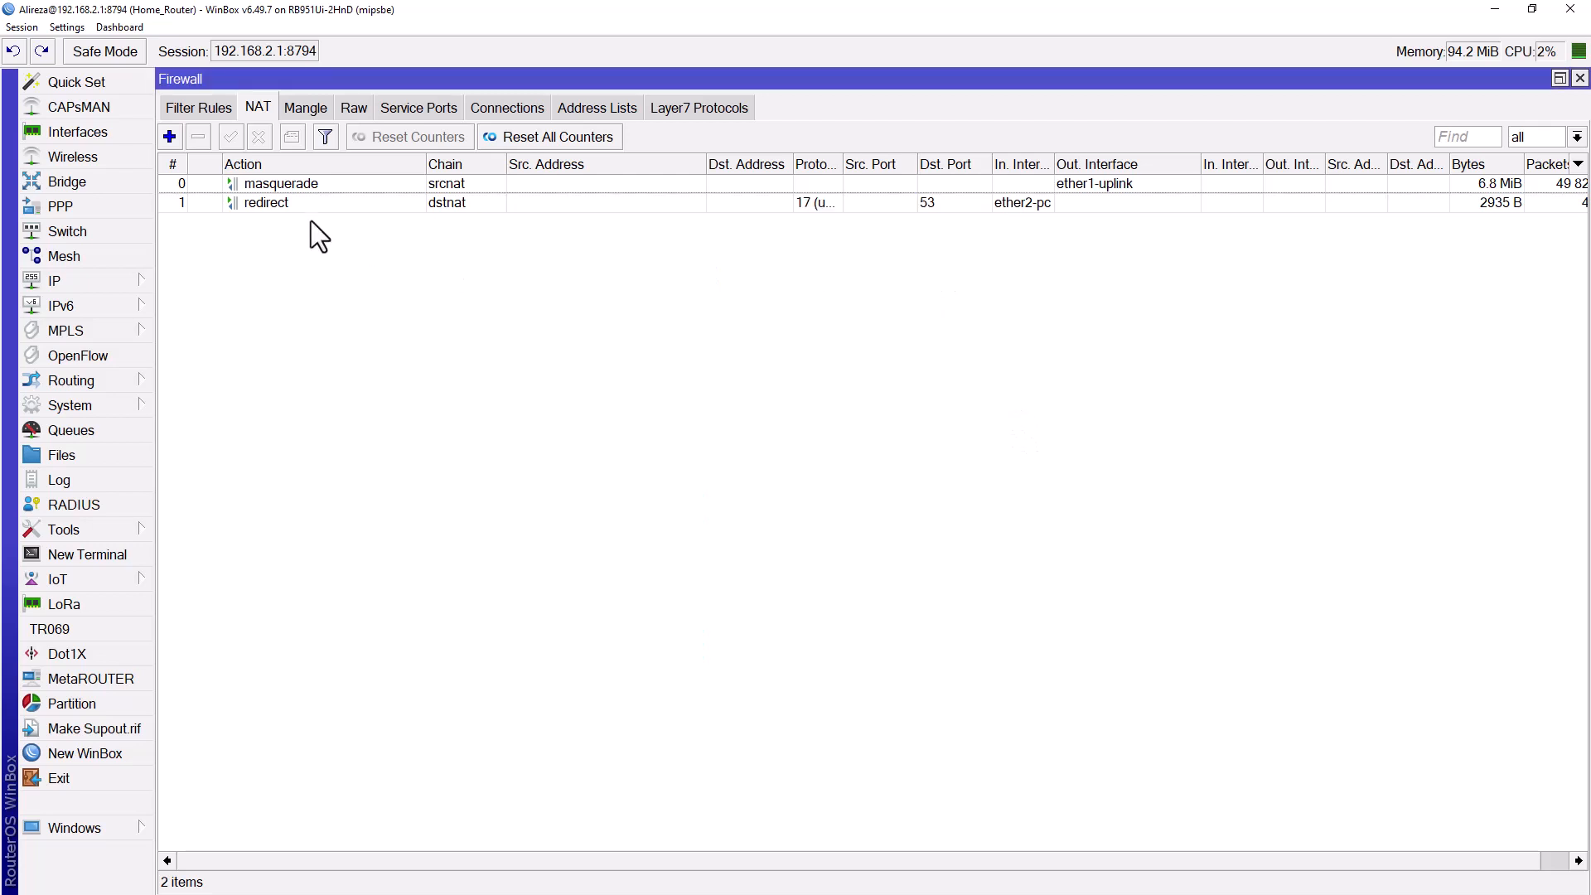
# Disable the dstnat redirect rule for destination port 53 on ether2-pc in the firewall's NAT rules
pyautogui.click(292, 202)
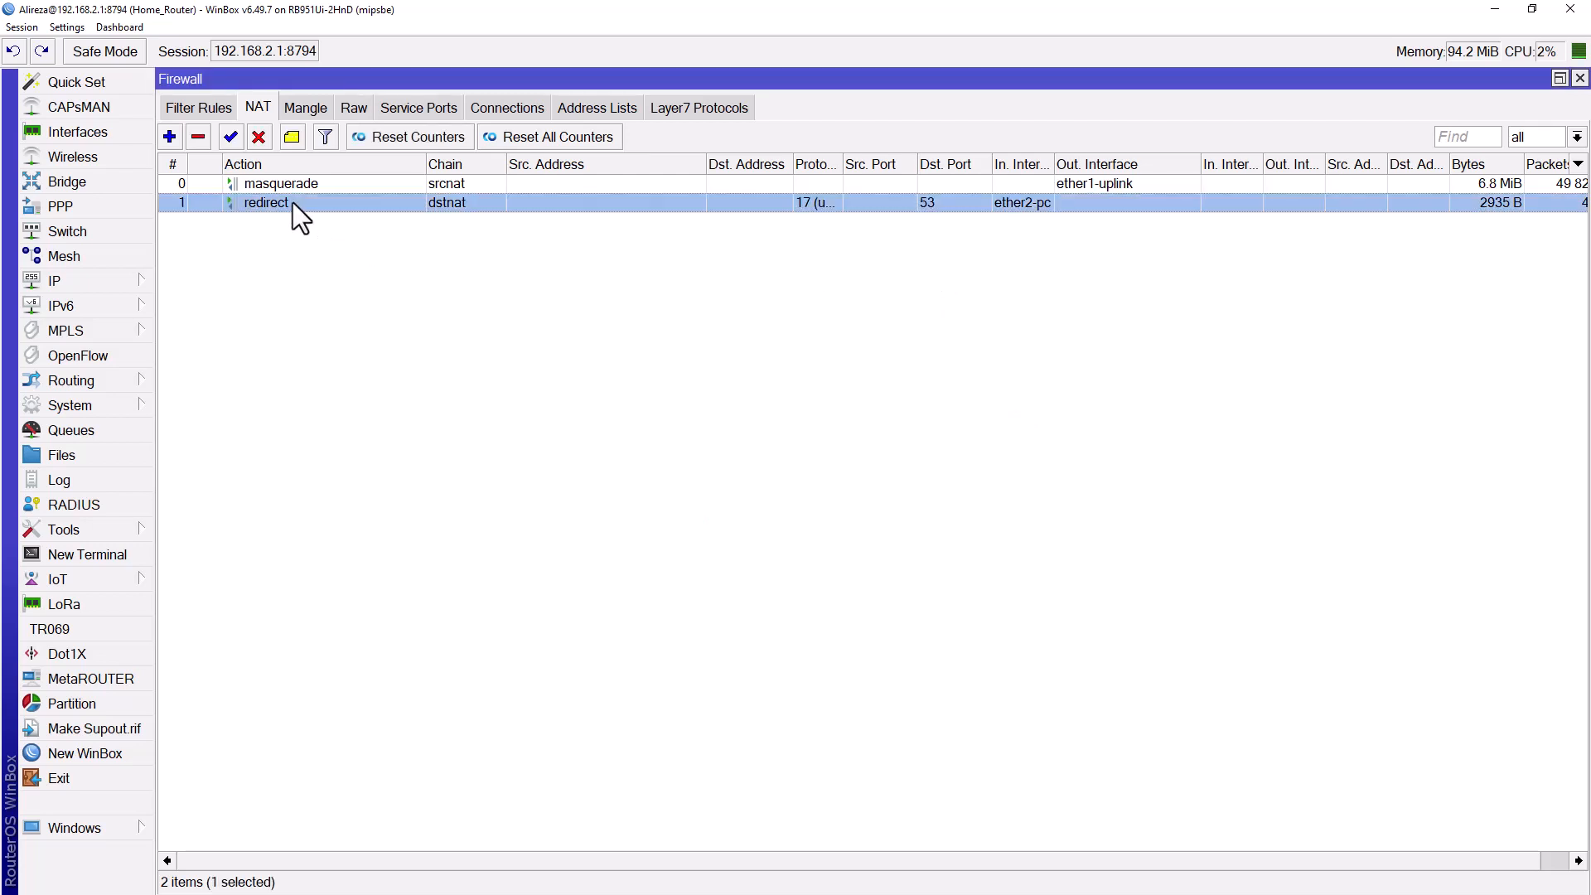
pyautogui.click(262, 135)
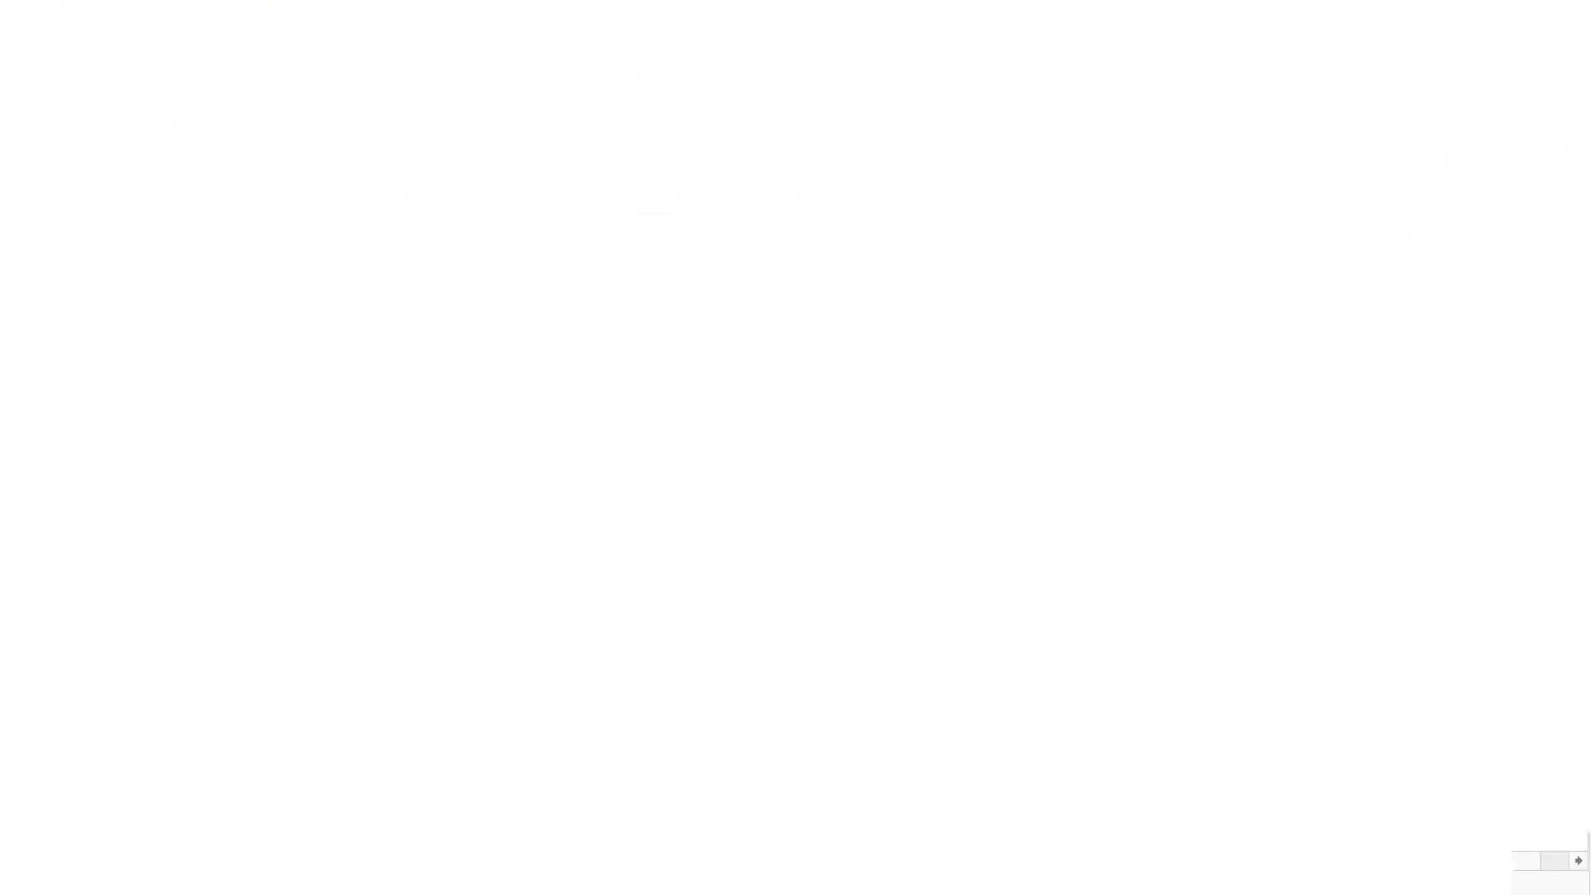